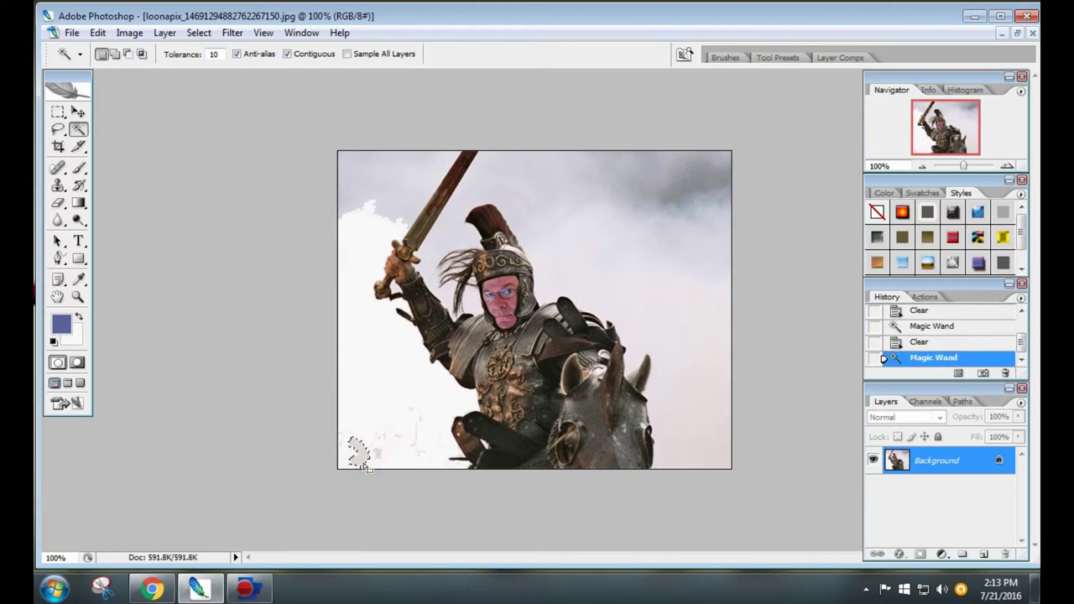
Step: Clear the background patches in the image's lower-left and upper-left areas beside the sword with the Magic Wand
key("Delete")
left_click(370, 170)
key("Delete")
left_click(417, 182)
key("Delete")
Step: Select and clear the pale sky above the rider, the strip along the sword blade, and the gap between raised arm and helmet
left_click(604, 168)
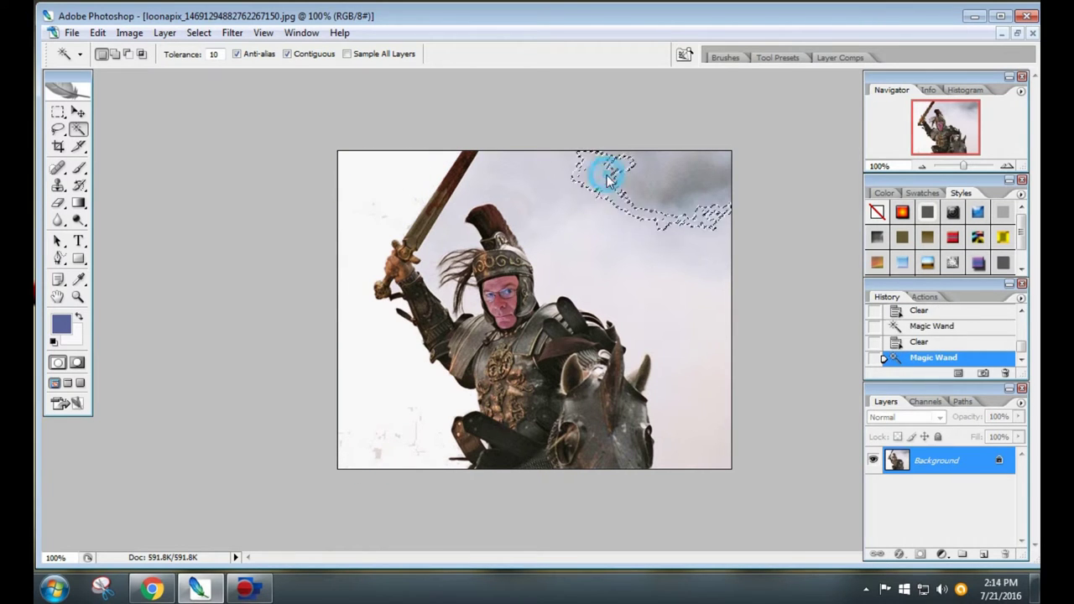
key("Delete")
left_click(523, 194)
key("Delete")
left_click(471, 181)
key("Delete")
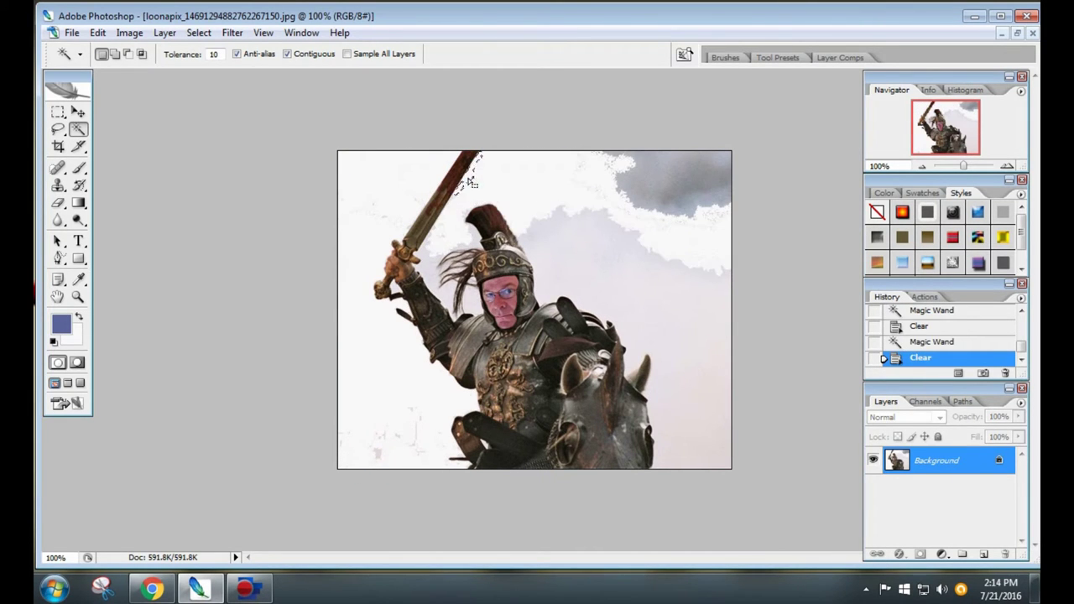
left_click(432, 274)
key("Delete")
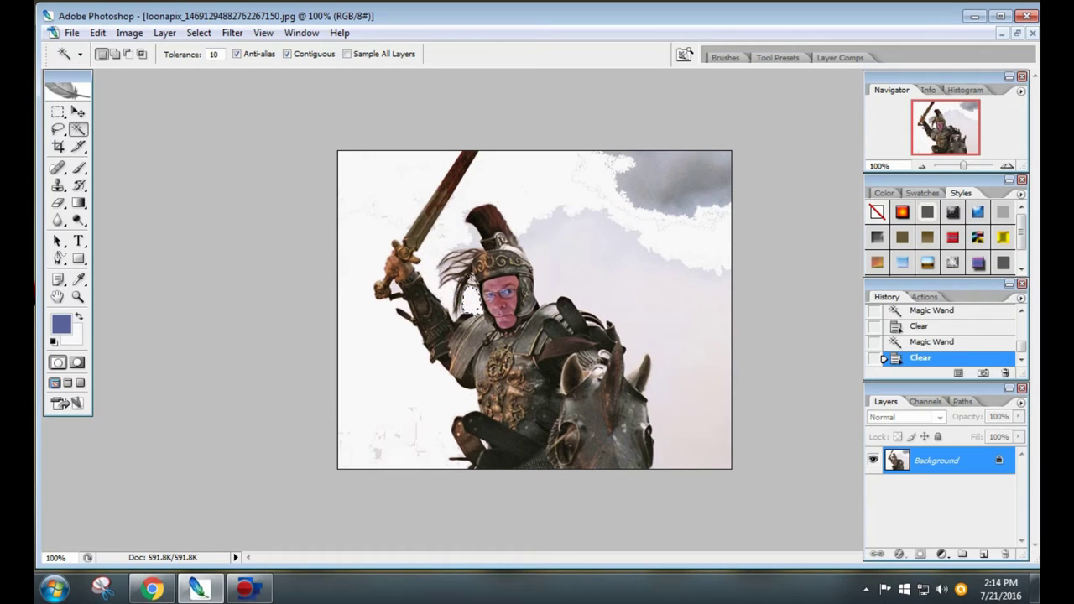
Step: Select and clear the sky behind the horse and the middle of the dark cloud in the image's upper-right corner
left_click(663, 336)
key("Delete")
left_click(695, 400)
key("Delete")
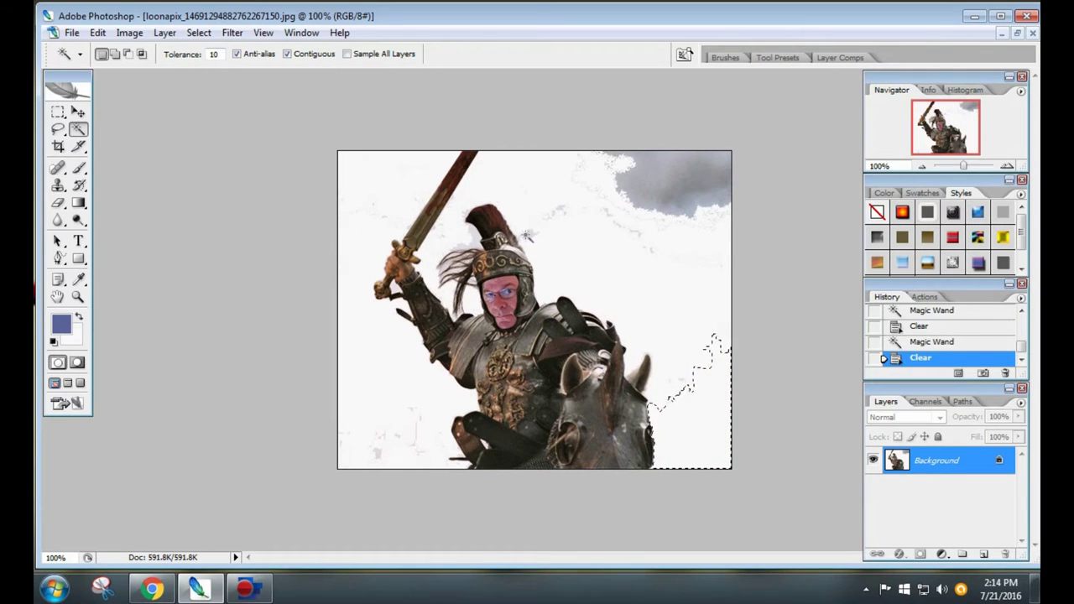
left_click(672, 180)
key("Delete")
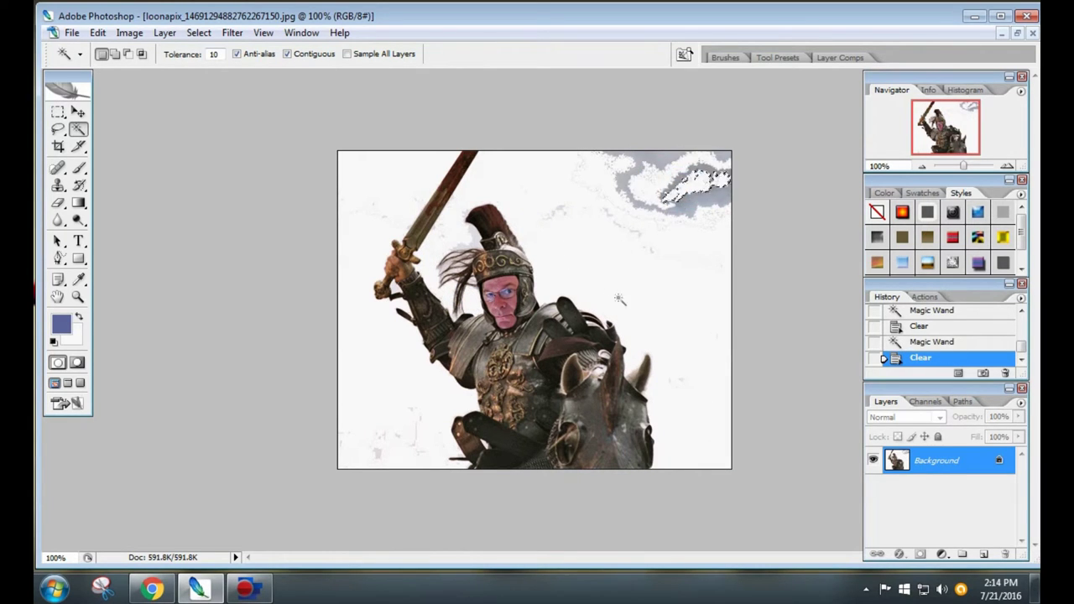
Step: Try to erase the specks beside the sword and the edge of the cloud with the Eraser while the selection is active
left_click(57, 203)
left_click(379, 195)
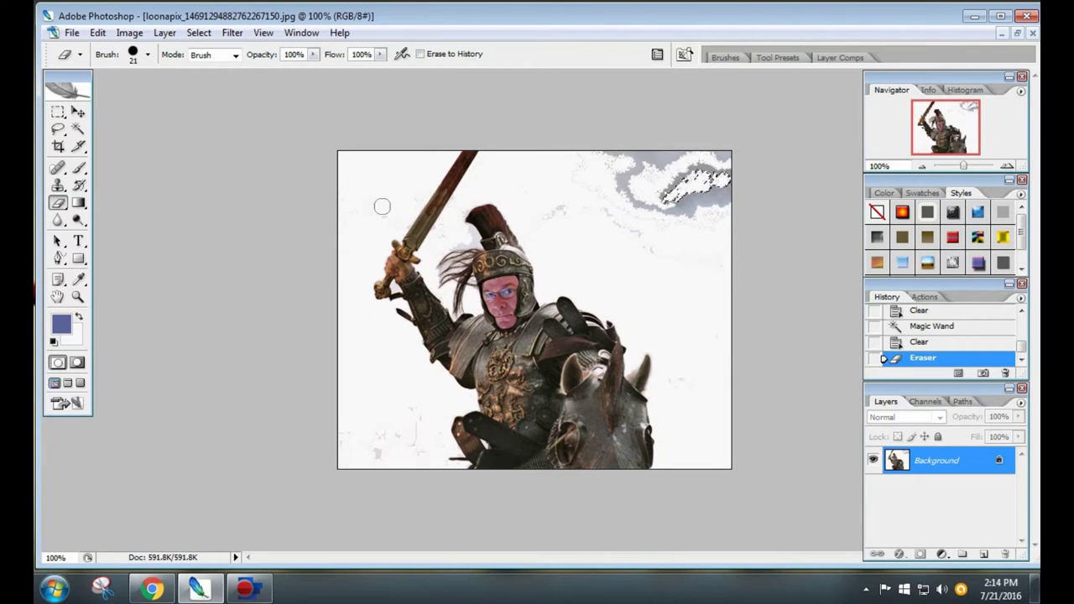
left_click(381, 206)
left_click(78, 113)
left_click(57, 203)
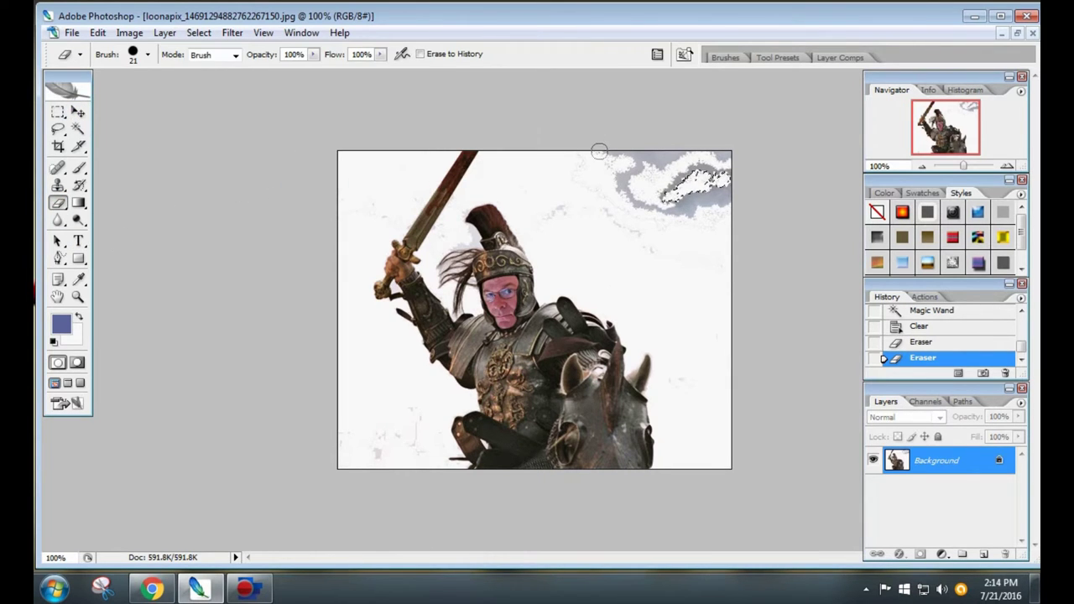
left_click(625, 161)
left_click(653, 168)
Step: Deselect the cloud area and erase the remaining cloud in the image's upper-right corner
left_click(78, 129)
left_click(743, 166)
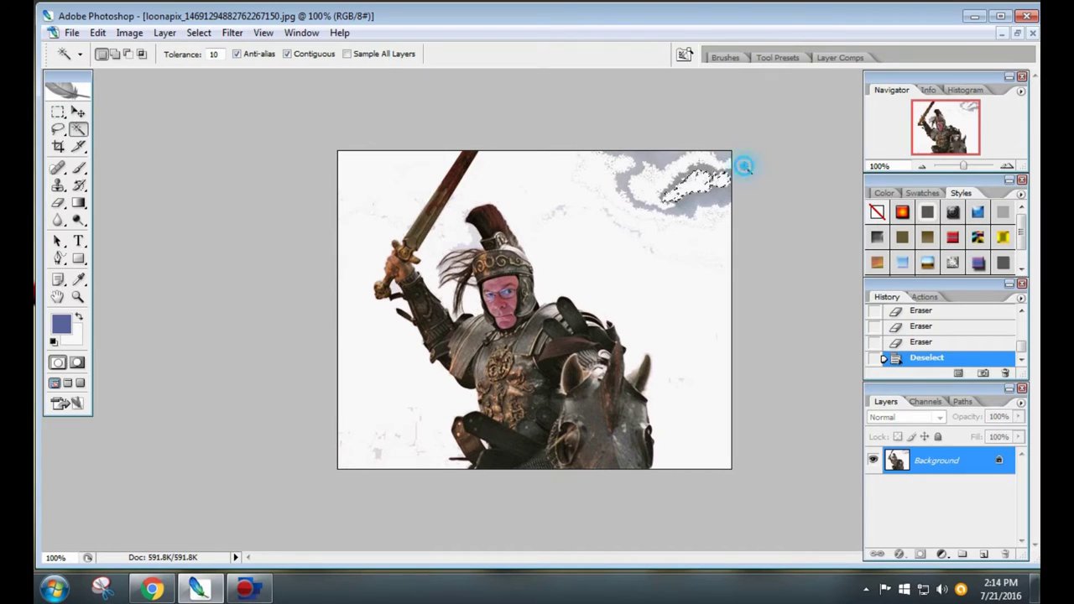
left_click(78, 112)
left_click(57, 203)
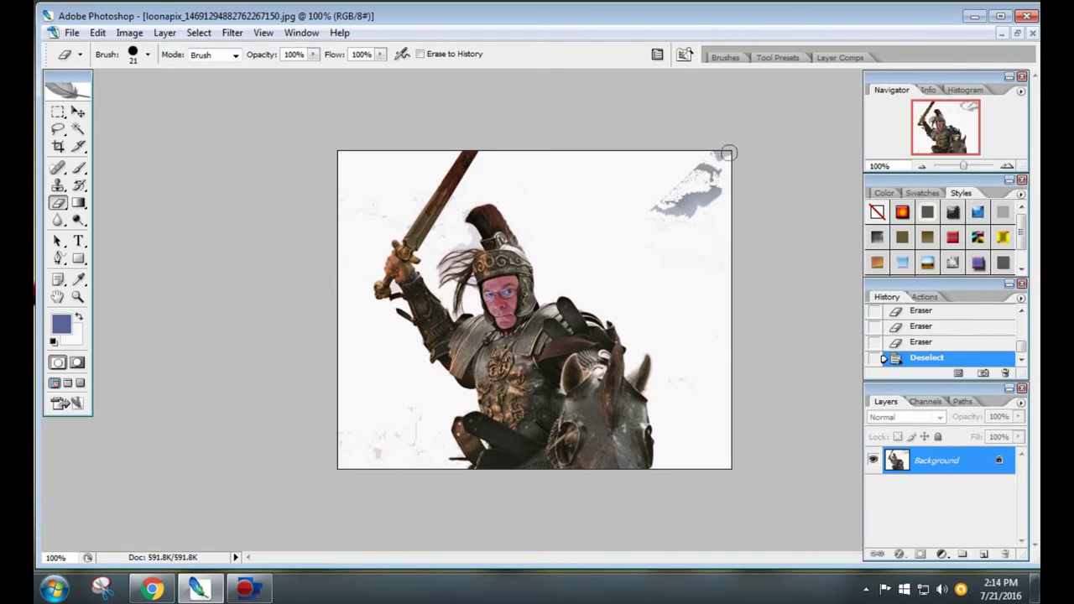
left_click_drag(728, 153, 673, 209)
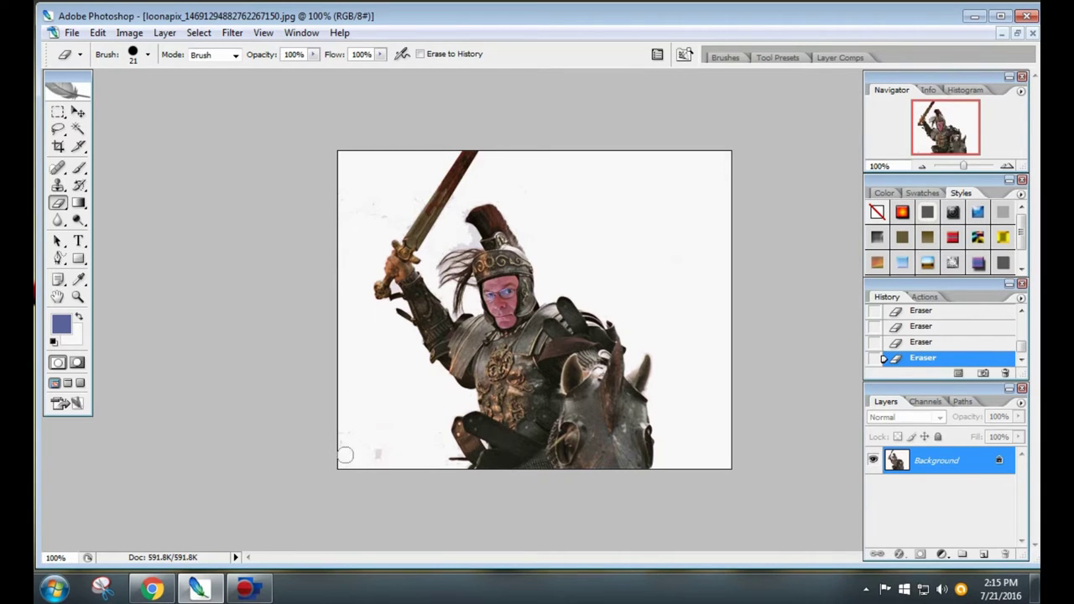
Step: Erase the faint specks in the image's lower-left area and beside the sword
mouse_move(446, 446)
left_mouse_down()
mouse_move(426, 456)
mouse_move(443, 471)
left_mouse_up()
mouse_move(369, 227)
left_mouse_down()
mouse_move(377, 215)
mouse_move(401, 221)
mouse_move(366, 207)
left_mouse_up()
left_click(359, 402)
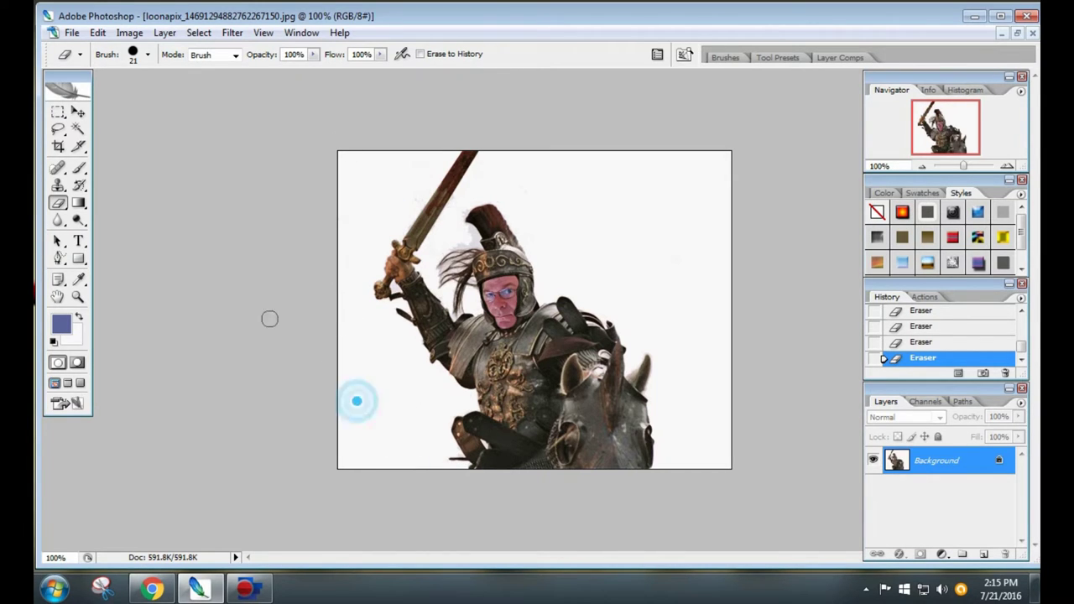
Step: Clear the residue beside the helmet crest and the backdrop on both sides of the rider using the Magic Wand, and deselect
left_click(78, 128)
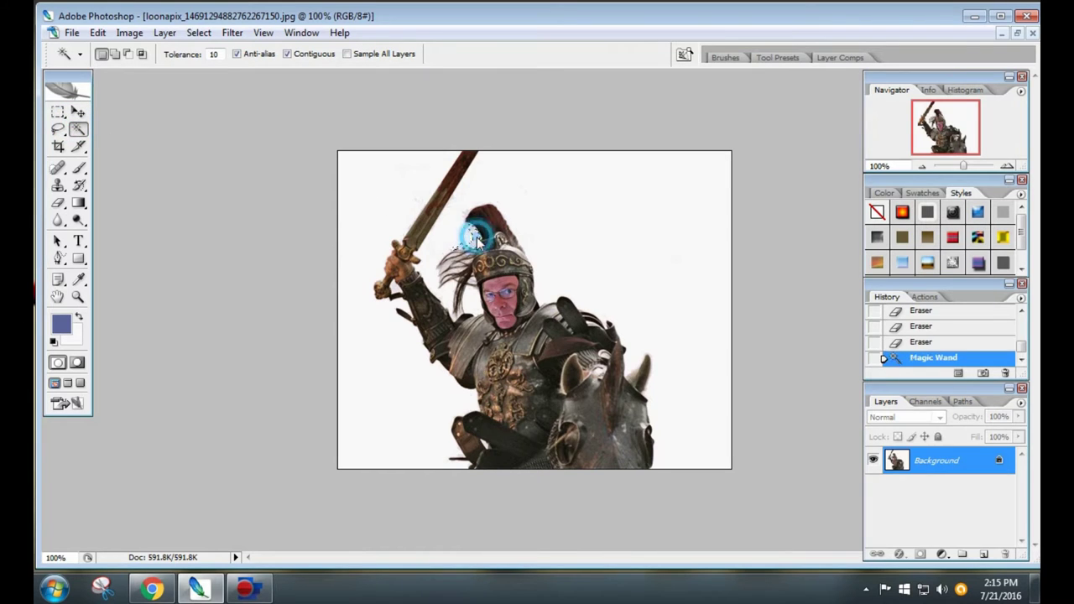
key("Delete")
left_click(468, 216)
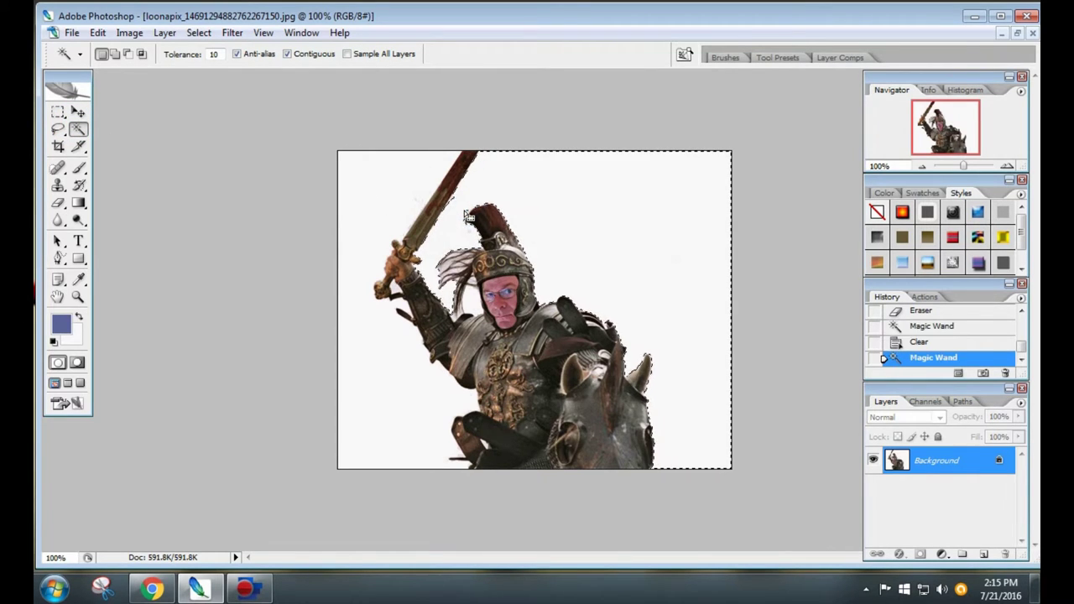
key("Delete")
left_click(383, 377)
key("Delete")
left_click(705, 354)
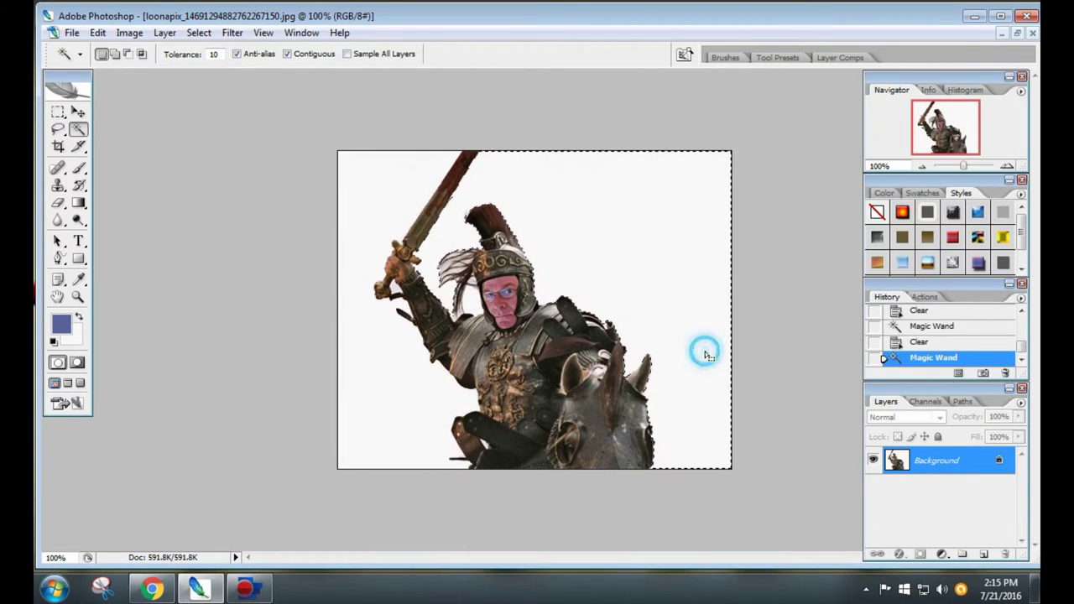
key("Delete")
key("ctrl+d")
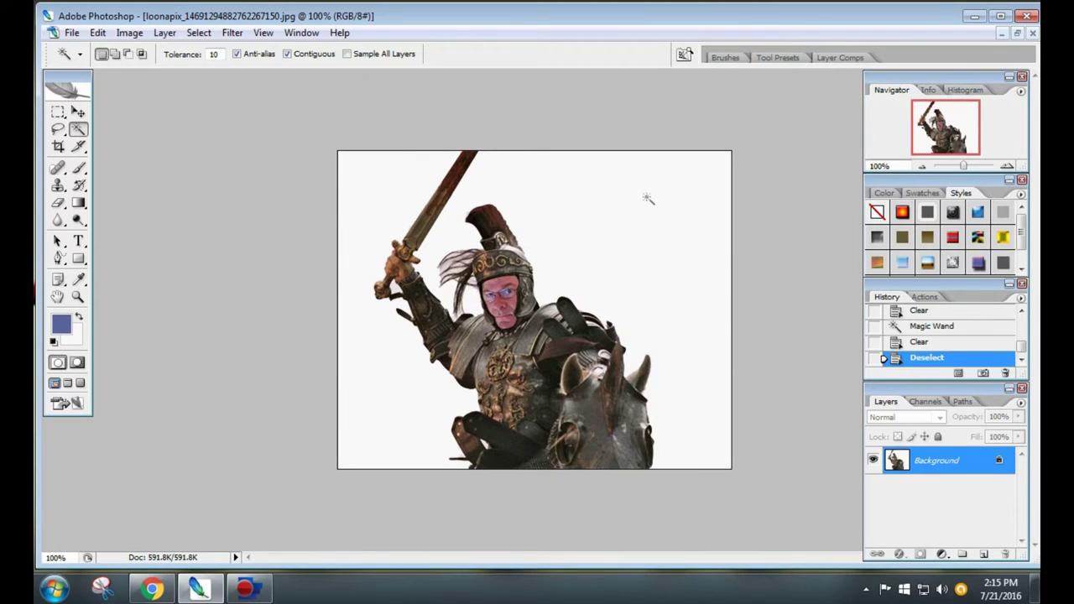
Step: Select the backdrop on the sword side of the rider, clear it once more, and deselect
left_click(419, 384)
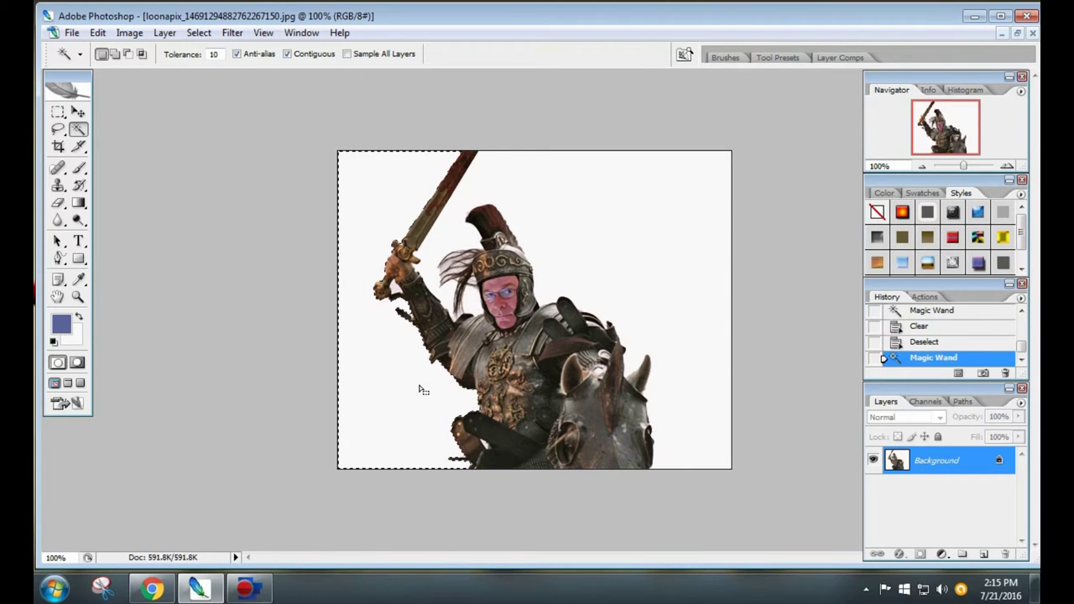
key("Delete")
key("ctrl+d")
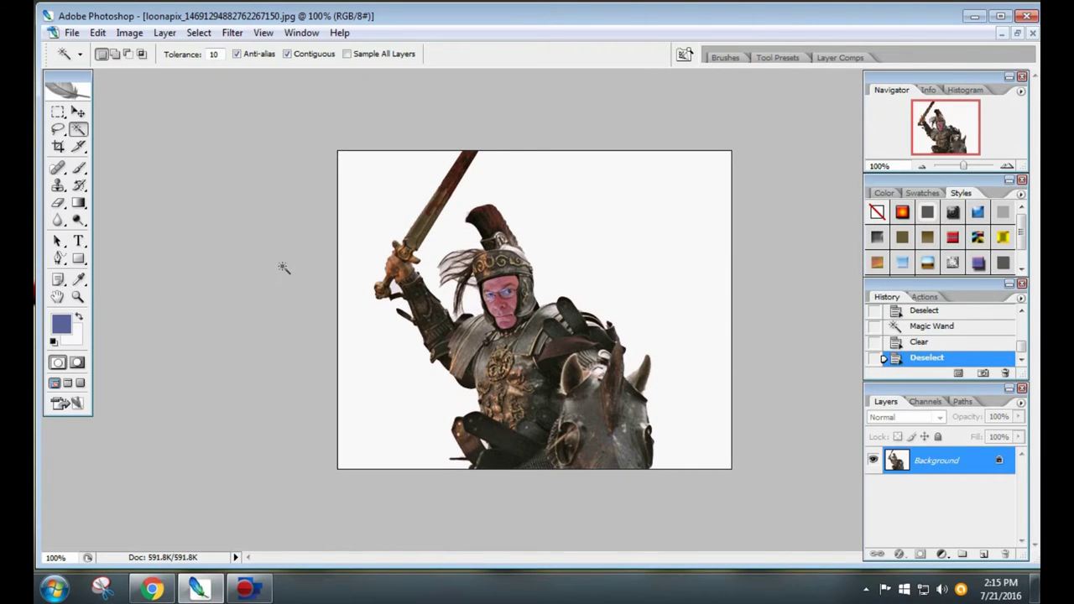
Step: Select and clear the background patches between the helmet's hair strands and the face
left_click(429, 270)
left_click(473, 285)
left_click(471, 286)
key("Delete")
left_click(461, 278)
key("Delete")
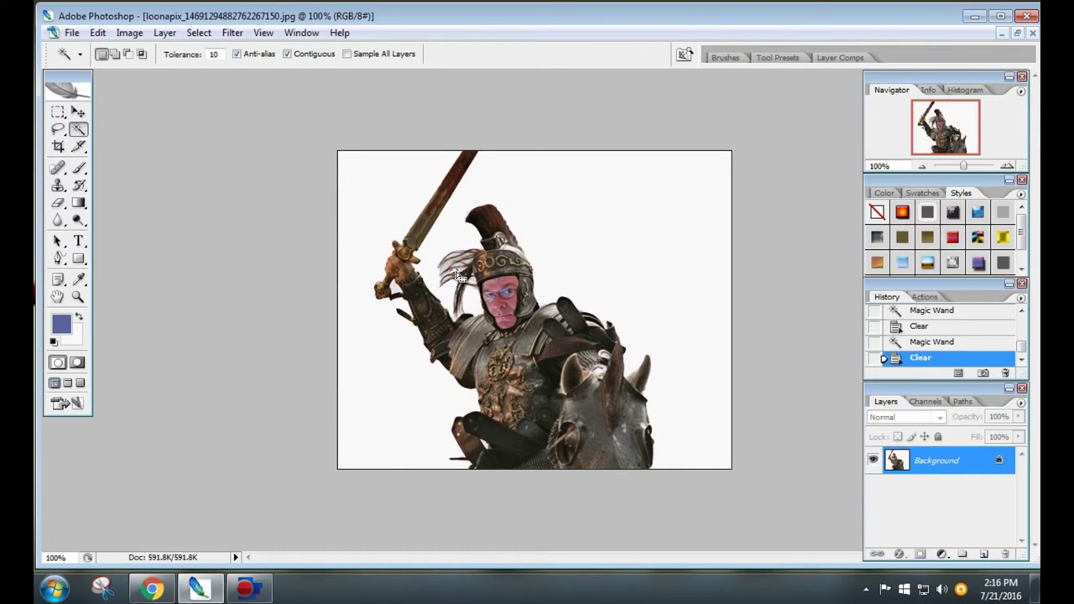
Step: Clear the small background gaps along the outer edge of the helmet's hair strands
left_click(445, 274)
key("Delete")
left_click(437, 271)
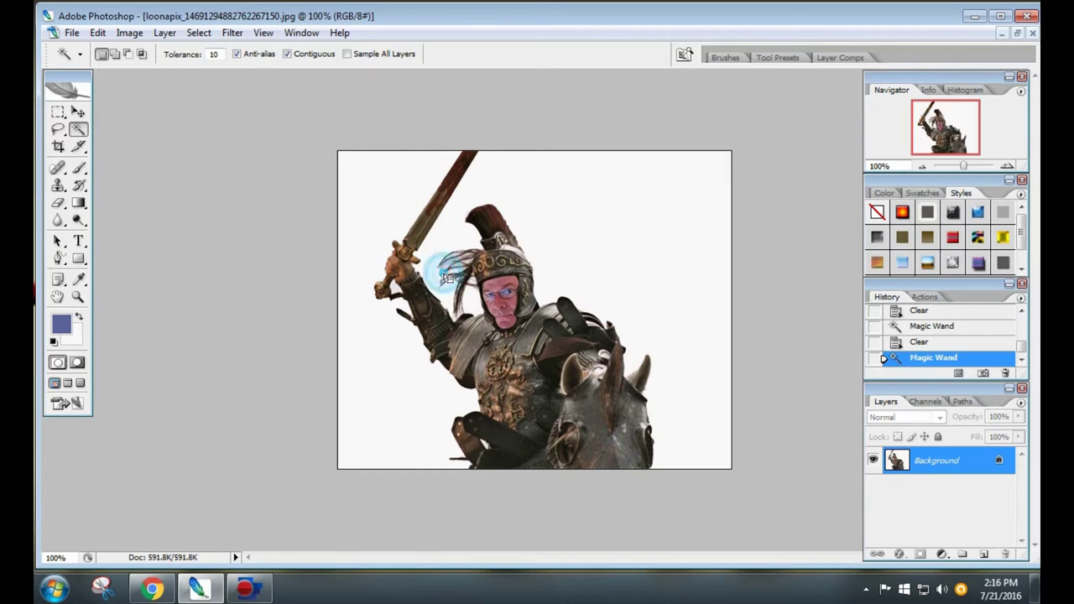
key("Delete")
left_click(441, 267)
key("Delete")
left_click(450, 265)
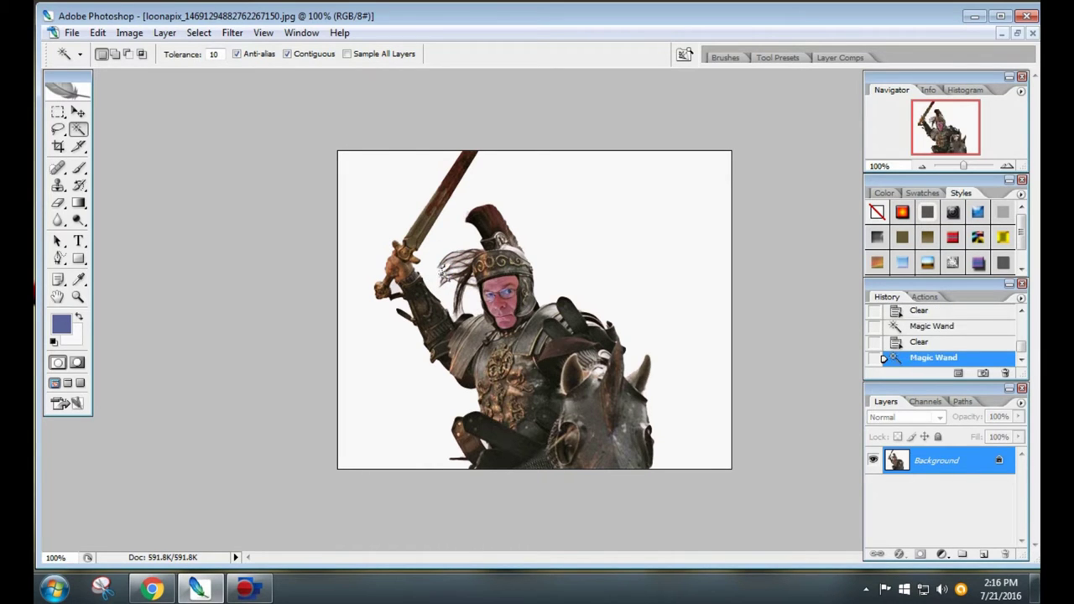
key("Delete")
left_click(450, 258)
key("Delete")
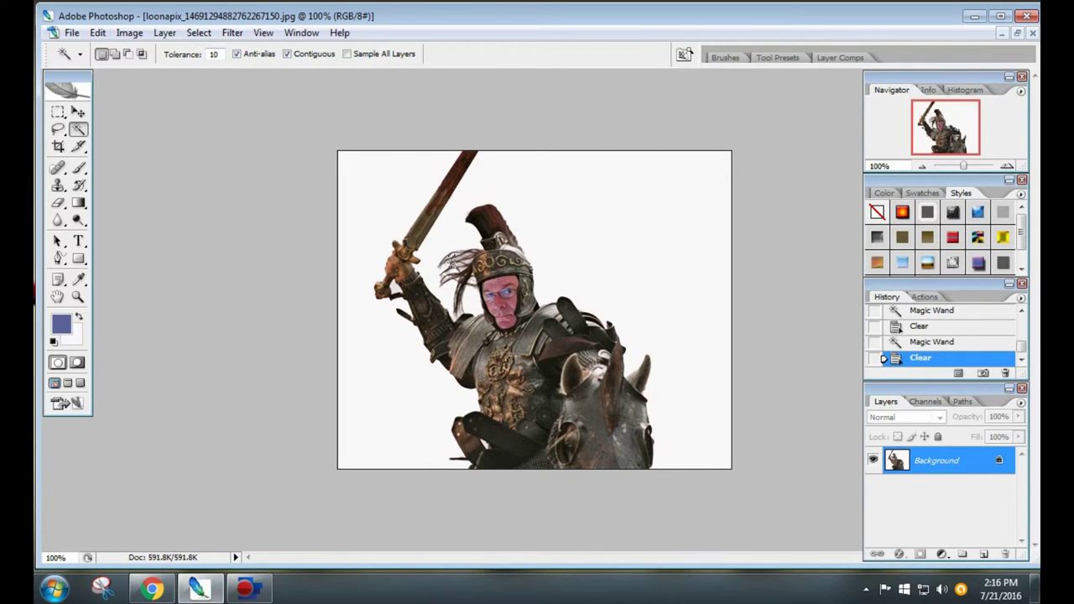
Step: Clear the background slivers between the upper hair strands behind the helmet
left_click(451, 262)
left_click(457, 251)
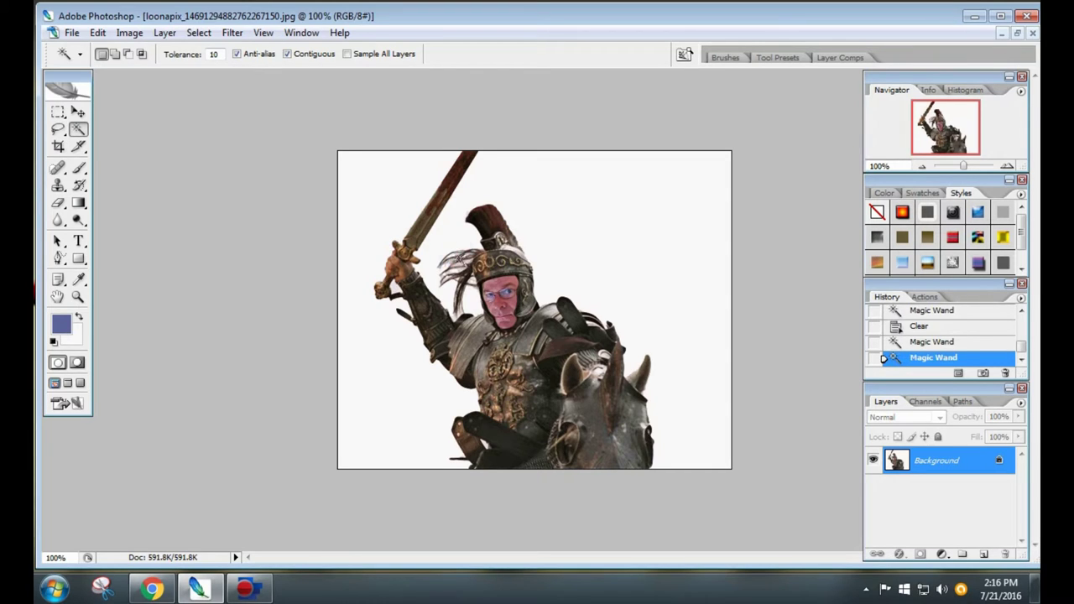
left_click(461, 253)
key("Delete")
left_click(463, 256)
key("Delete")
left_click(457, 262)
key("Delete")
left_click(458, 265)
key("Delete")
Step: Clear the background slivers between the lower hair strands beside the helmet, and deselect
left_click(455, 280)
key("Delete")
left_click(450, 279)
key("Delete")
left_click(446, 282)
key("Delete")
left_click(465, 289)
key("Delete")
left_click(772, 223)
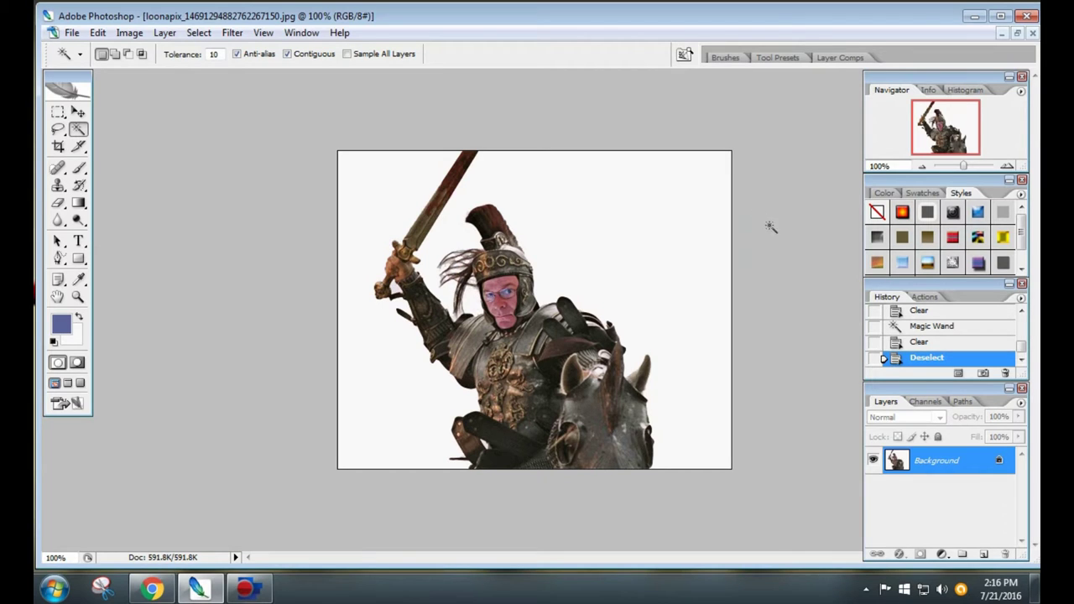
Step: Add a new empty layer named Layer 1 with default settings
left_click(165, 33)
mouse_move(171, 52)
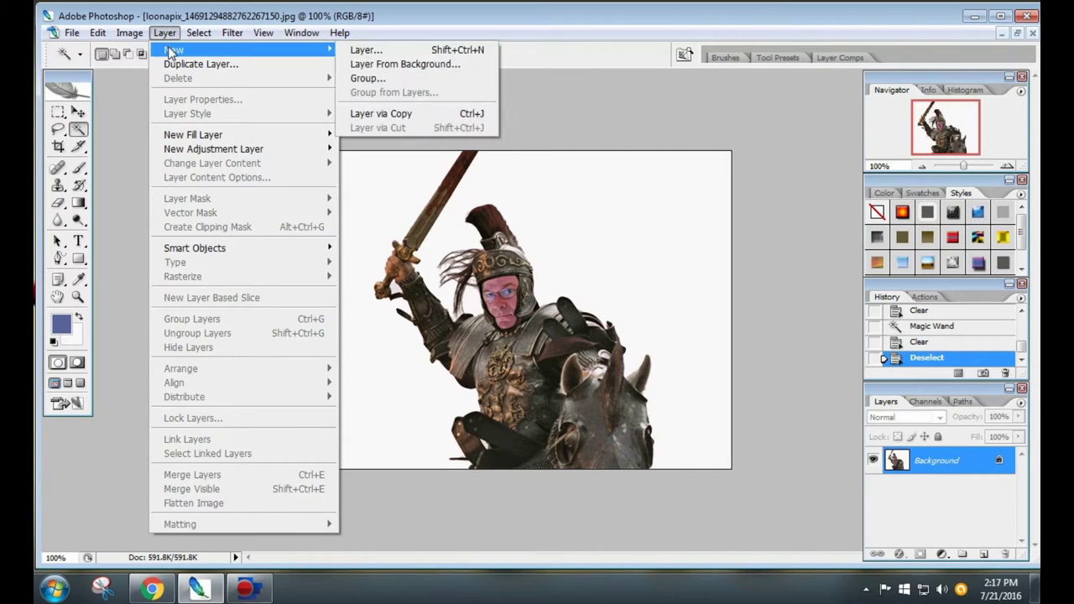
left_click(366, 50)
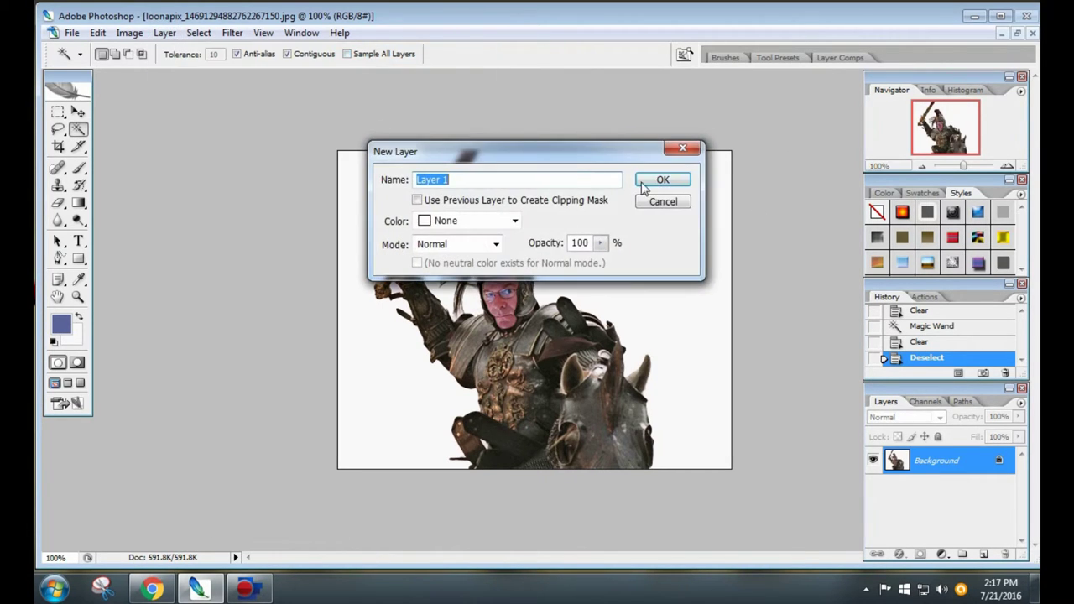
left_click(648, 182)
Step: Convert the Background into a regular layer named Layer 0 and move it above Layer 1
double_click(948, 489)
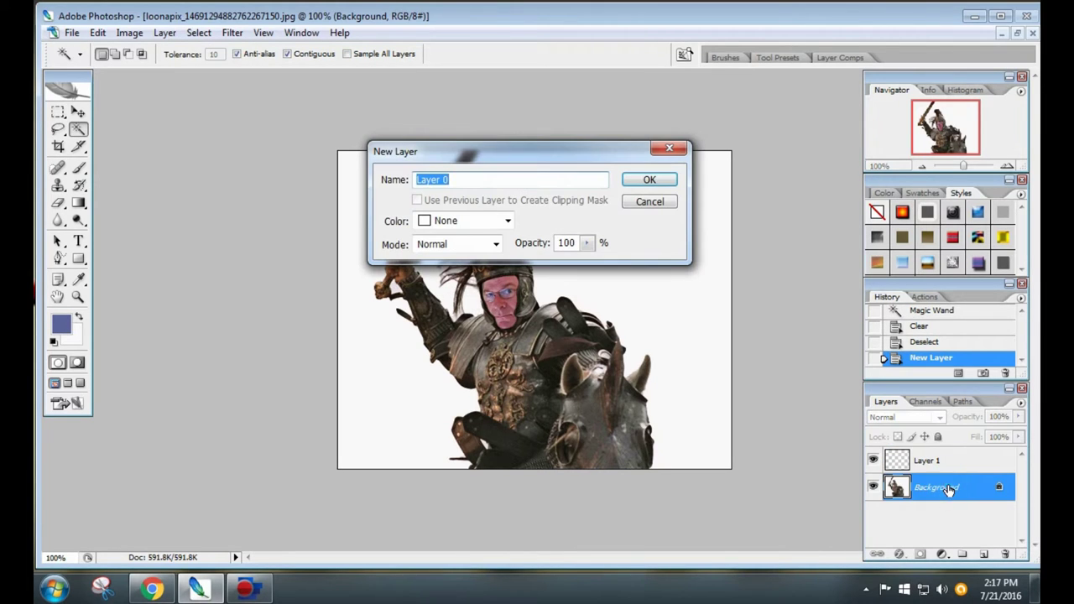
left_click(638, 178)
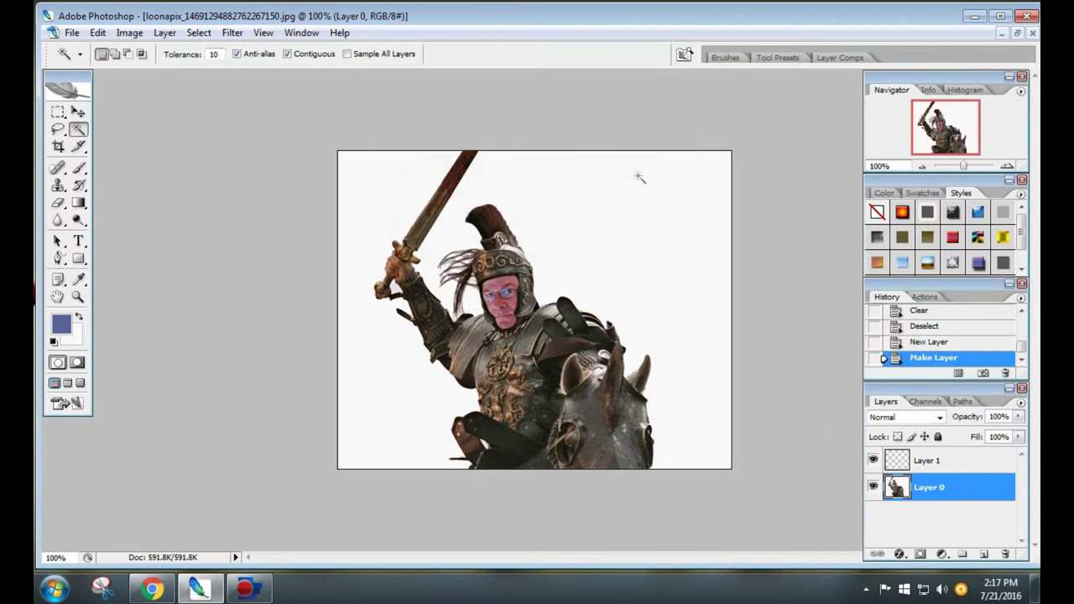
left_click_drag(959, 489, 959, 464)
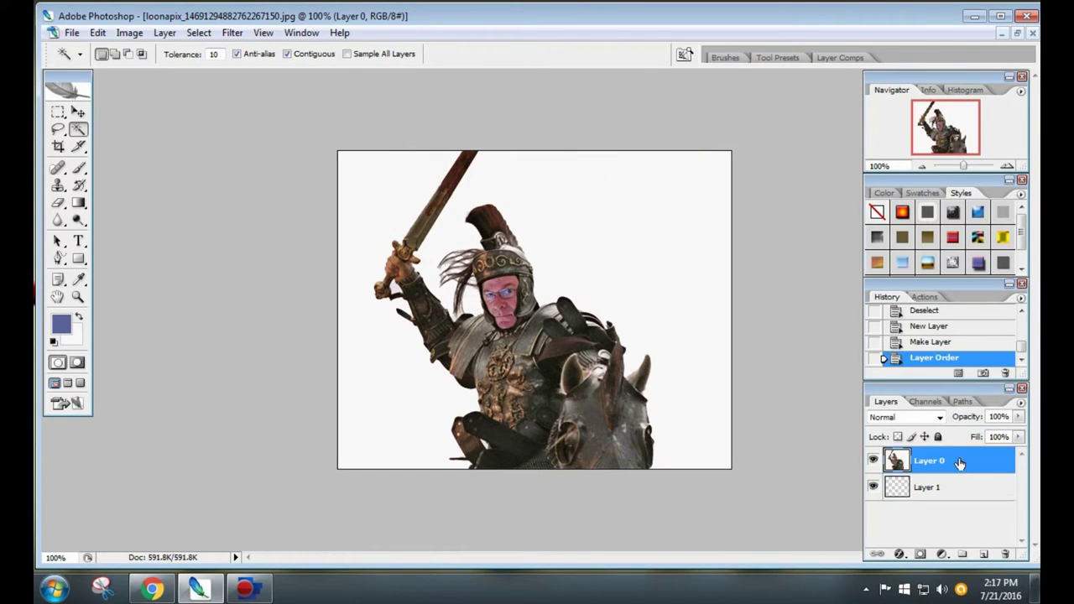
Step: Delete the white backdrop around the rider and the patch beside the face on Layer 0 to transparency, and deselect
left_click(621, 257)
key("Delete")
left_click(388, 180)
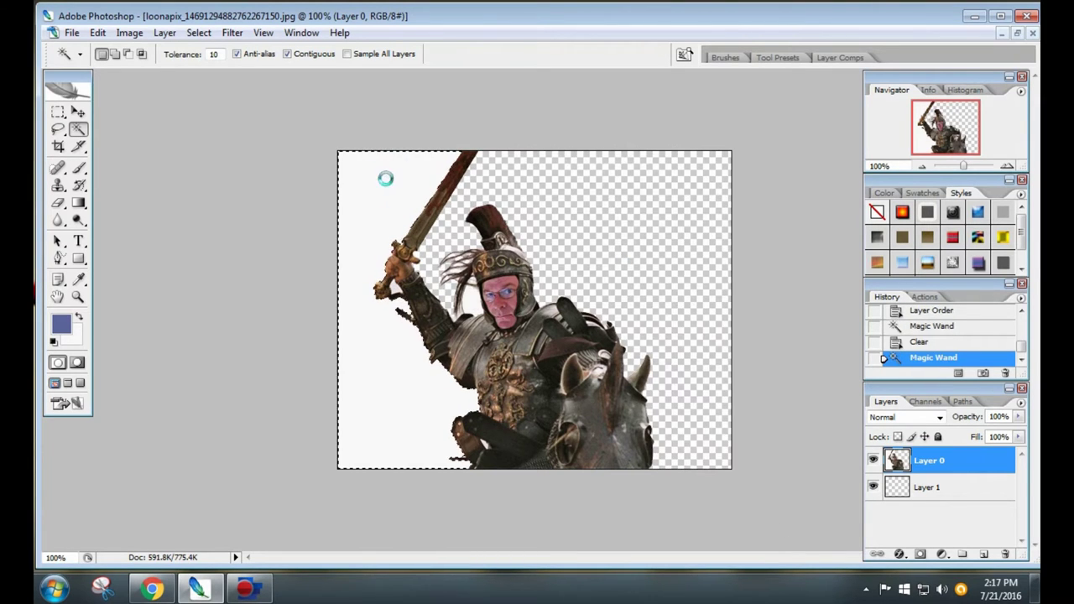
key("Delete")
left_click(477, 304)
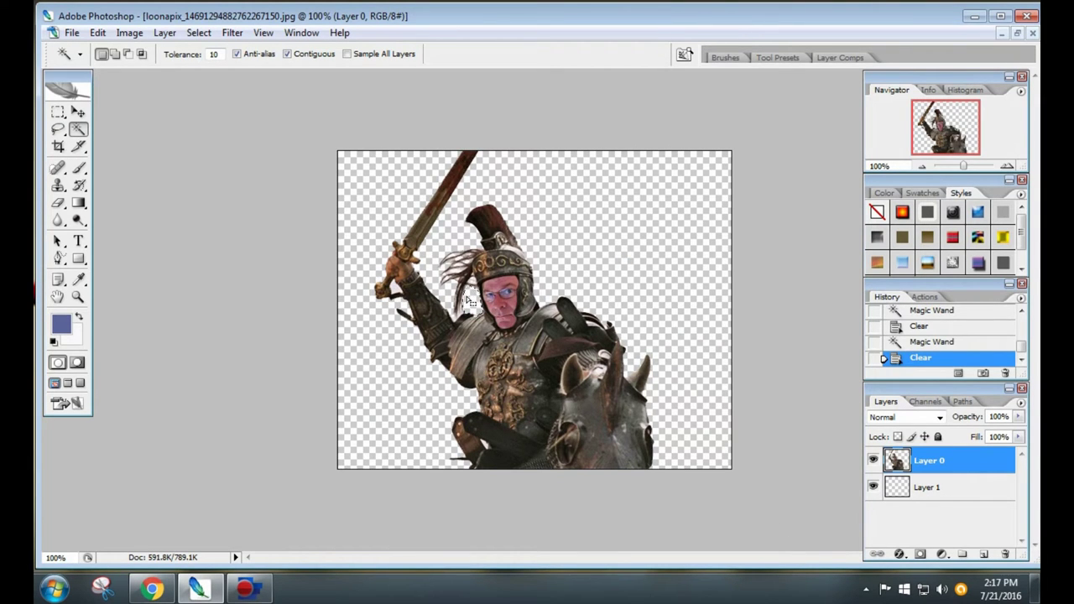
left_click(470, 294)
key("Delete")
left_click(628, 252)
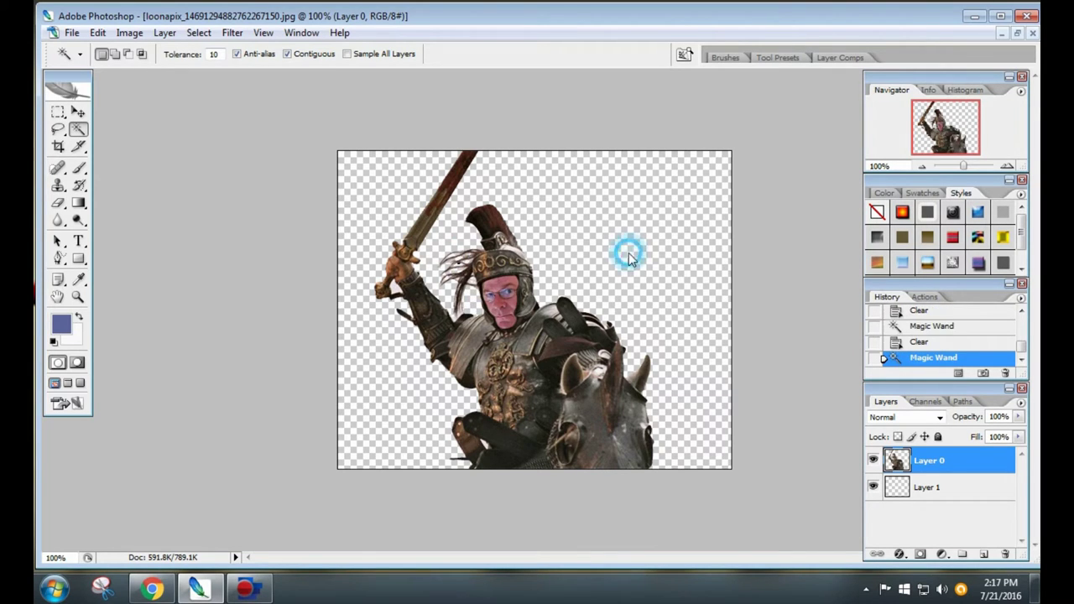
left_click(775, 263)
Step: Export the cutout with Save for Web as the PNG file "Glad-E-ator" in the TEMP PICS folder
left_click(72, 33)
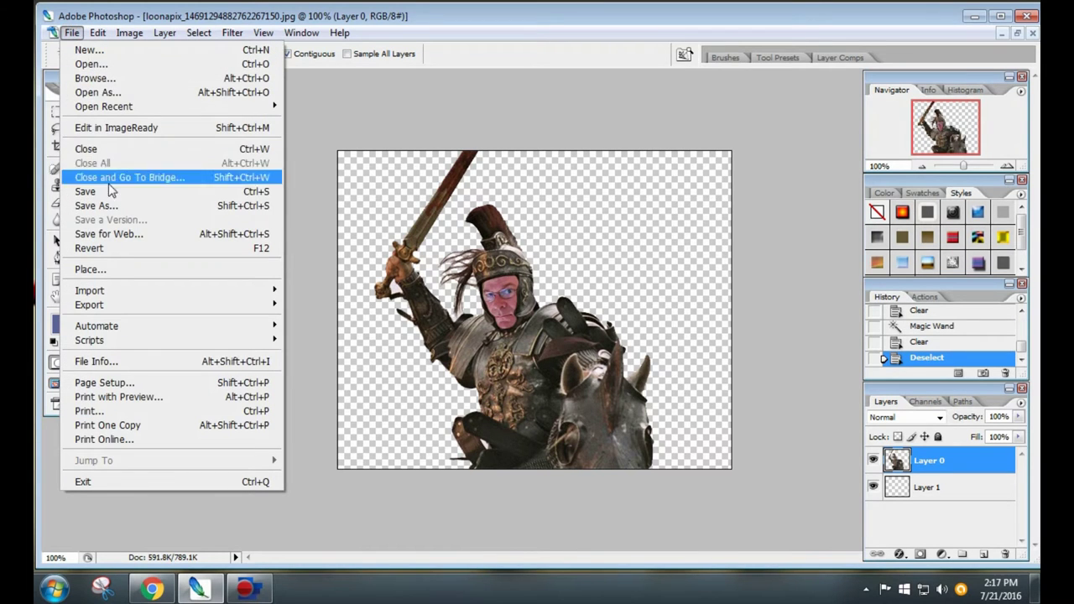
left_click(92, 232)
left_click(893, 60)
type("E Glad")
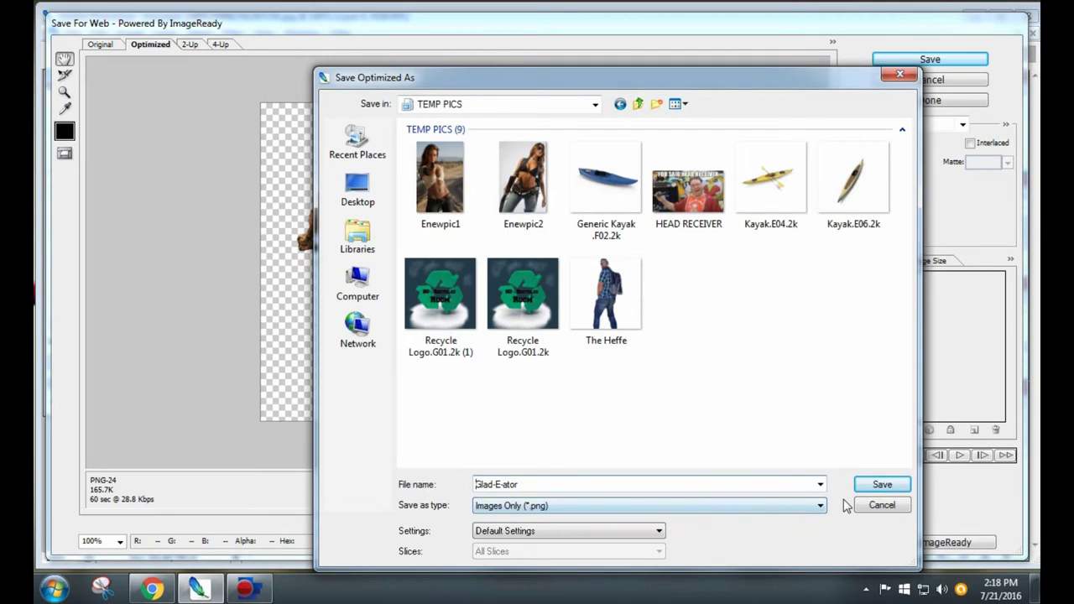
left_click(867, 488)
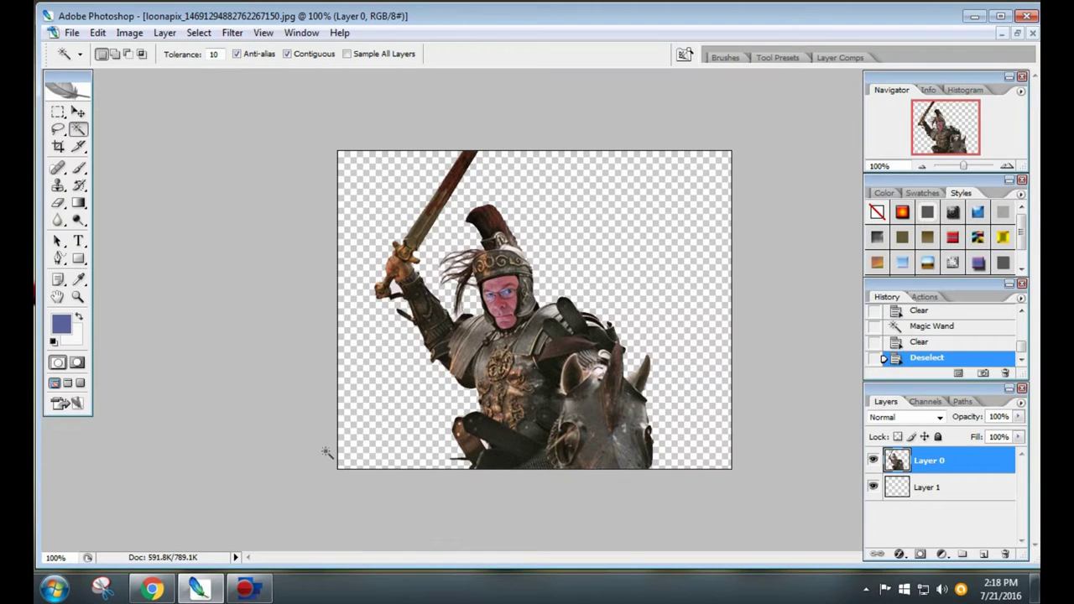
Step: Close Photoshop without saving the document changes and launch Corel VideoStudio X9
left_click(1025, 18)
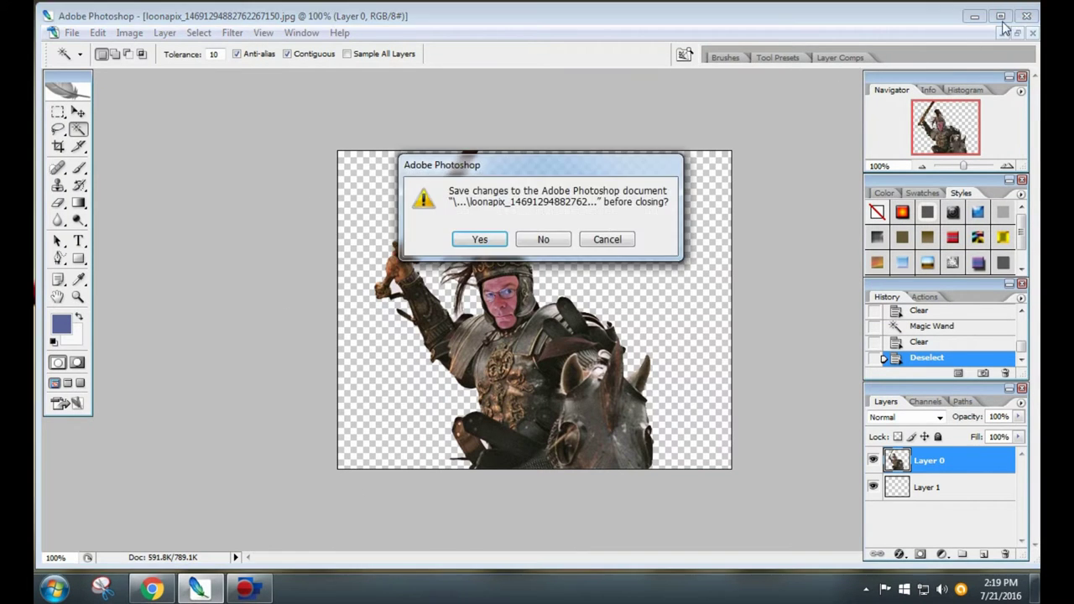
left_click(558, 245)
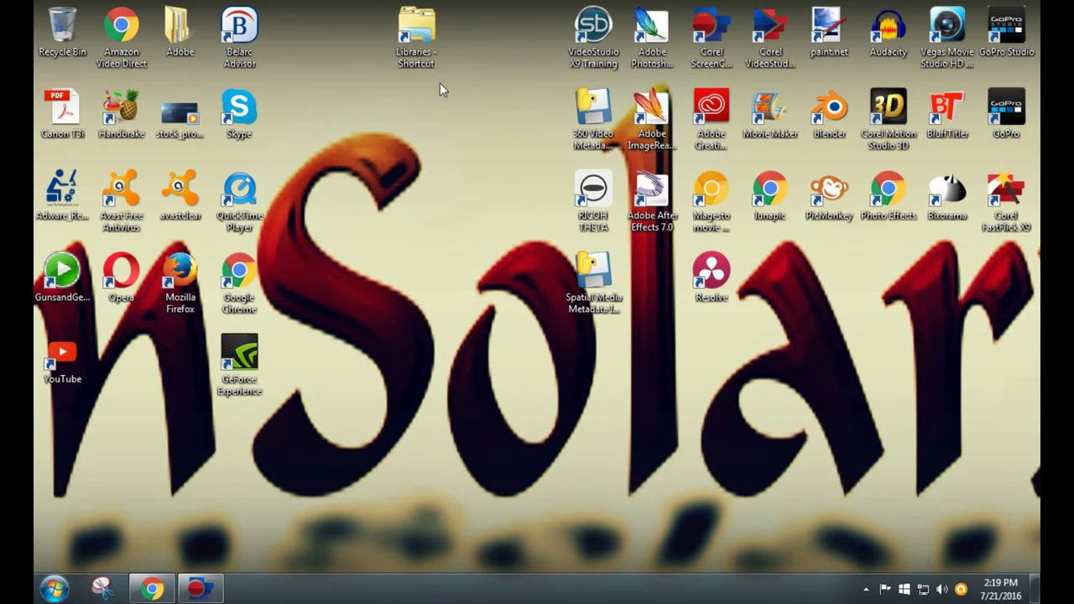
double_click(769, 37)
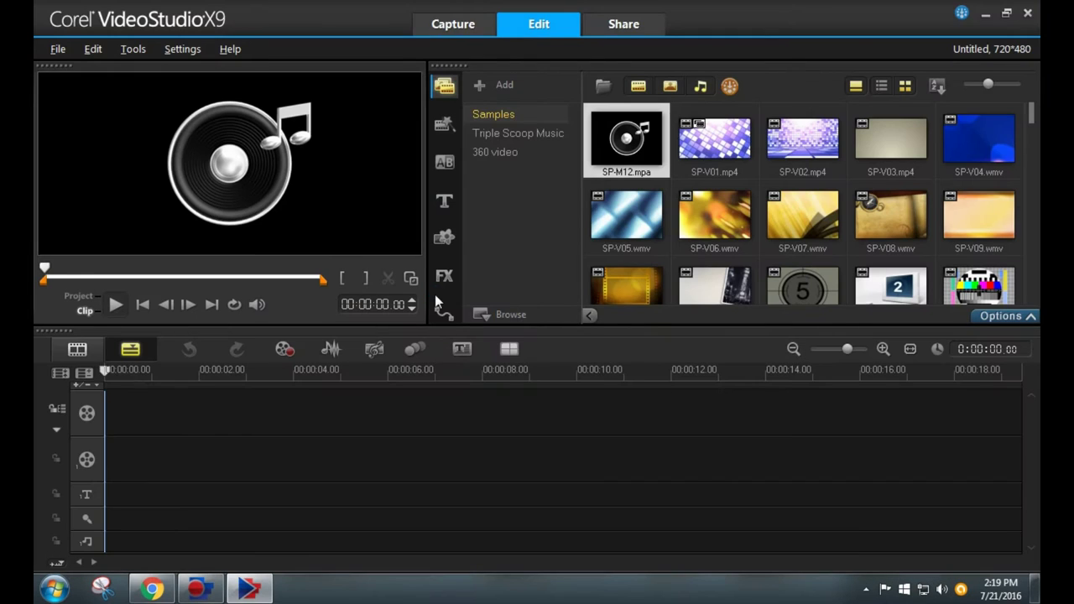
Step: Start inserting a video into the main video track and open the Backgrounds folder on the "All Stored Vids and film (F:)" drive
right_click(194, 412)
left_click(226, 422)
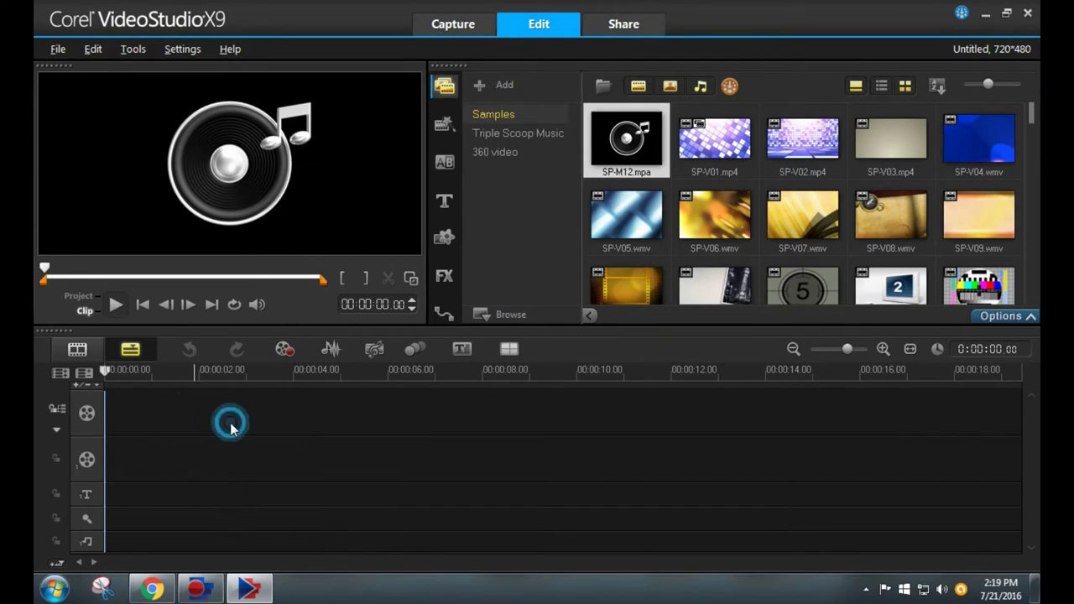
left_click(78, 220)
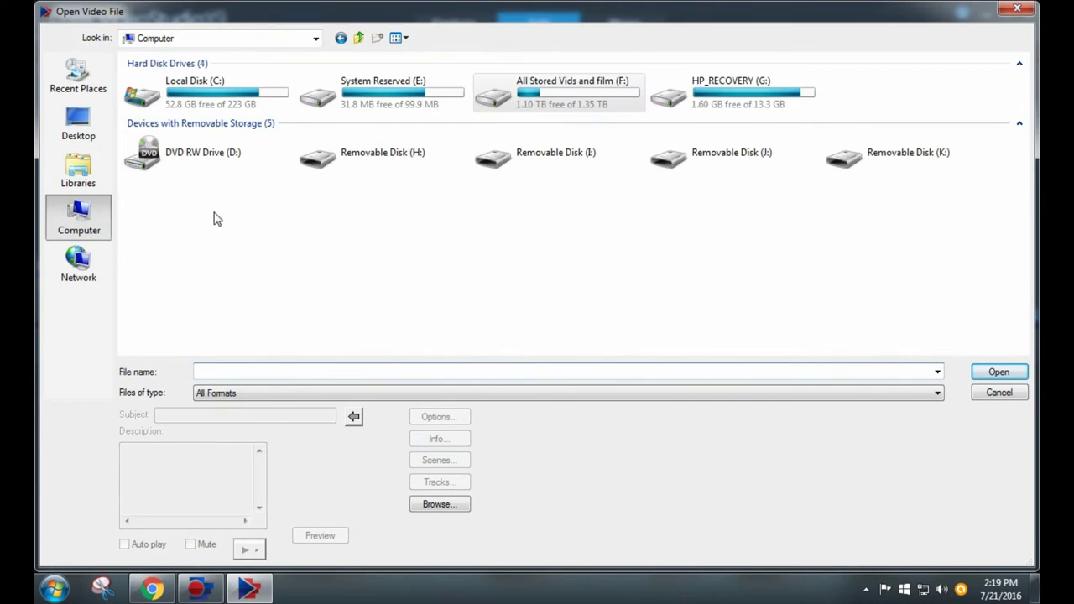
double_click(537, 89)
double_click(226, 260)
Step: Preview the clip "slow-motion-flames-from-bottom-of-screen" from the Backgrounds folder and close the player
scroll(1018, 230, "down", 5)
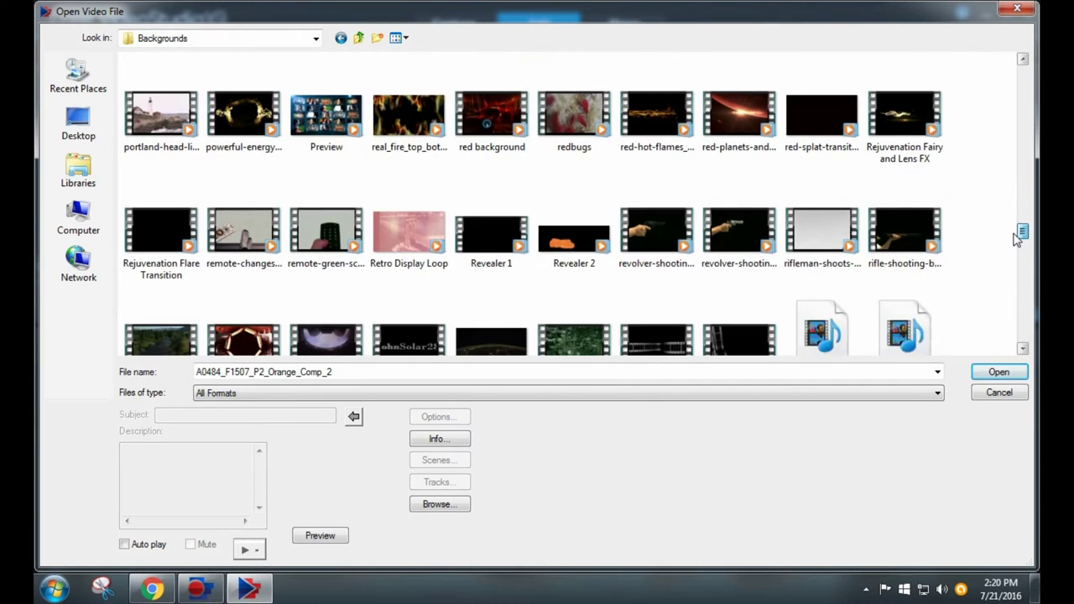
scroll(1016, 243, "down", 4)
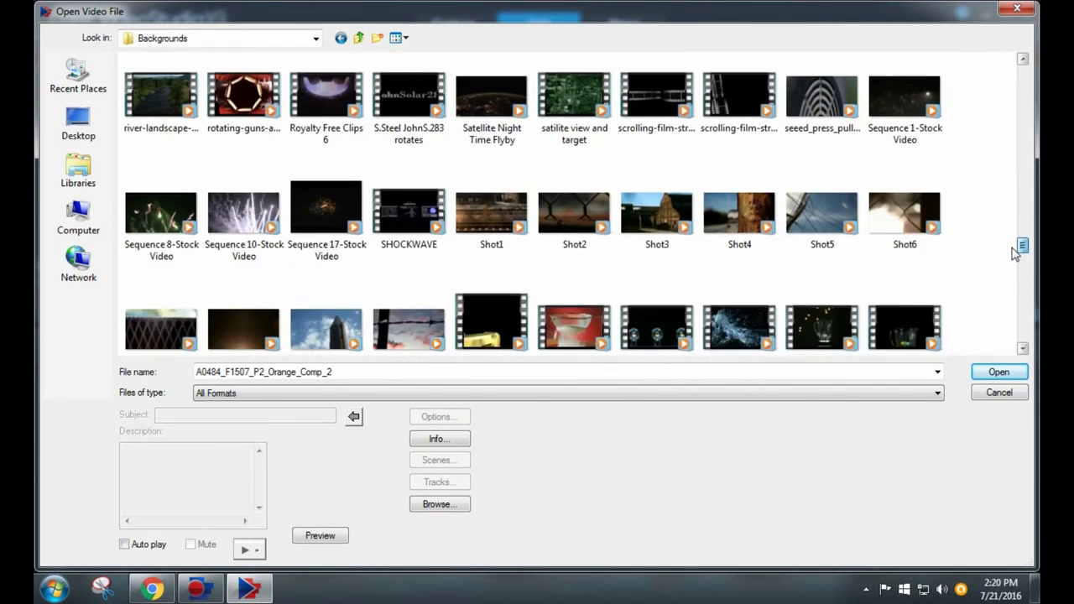
scroll(1011, 262, "down", 3)
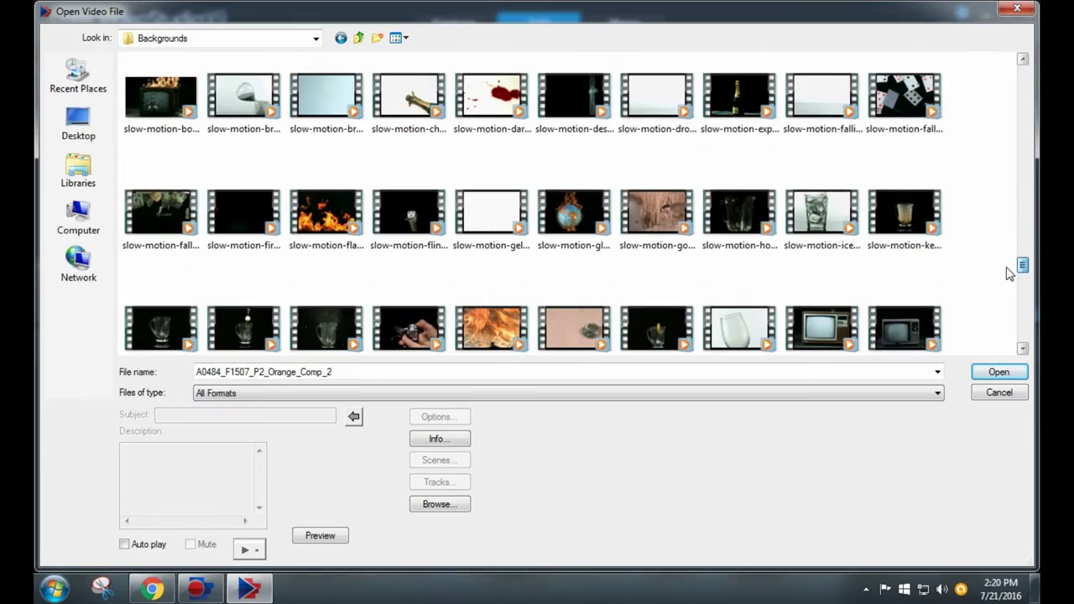
right_click(342, 210)
left_click(360, 246)
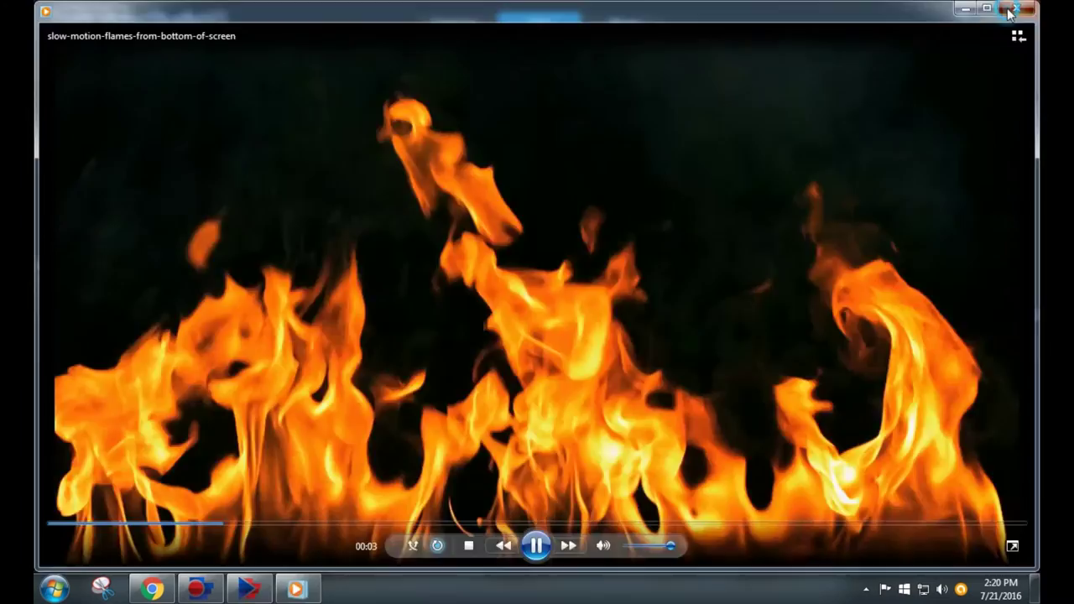
left_click(1016, 8)
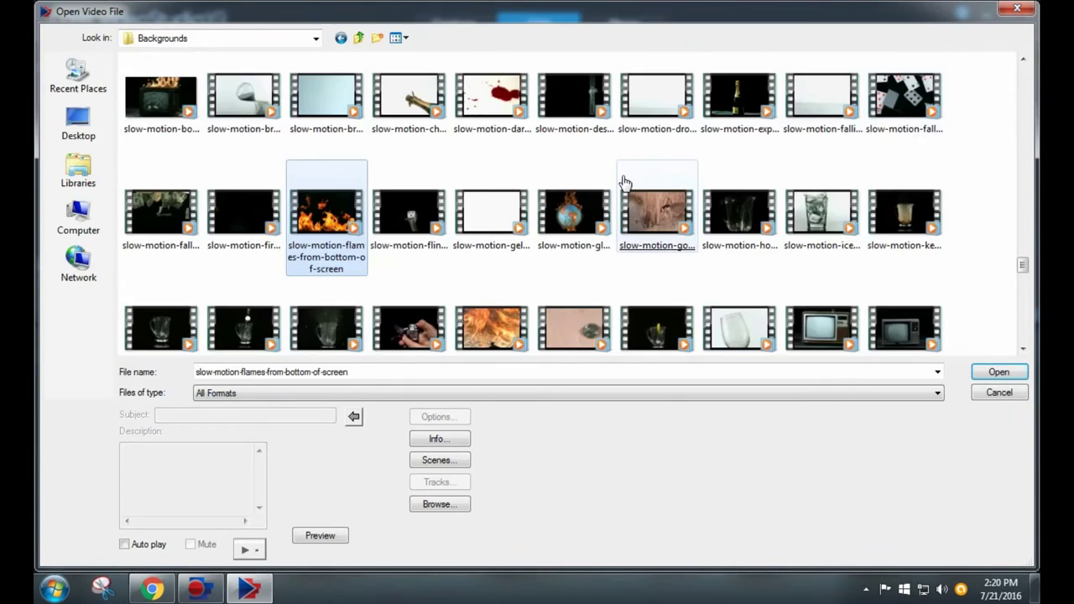
Step: Find the clip "Text BG Fire" among the background videos and preview it
left_click(629, 155)
left_click(570, 186)
scroll(572, 185, "down", 6)
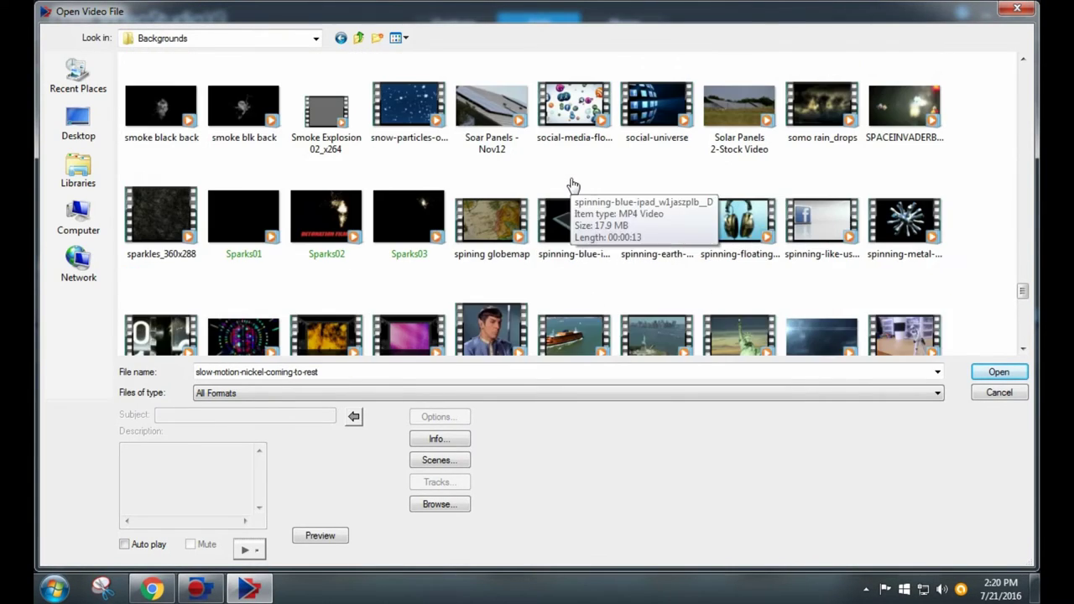
scroll(571, 185, "down", 3)
right_click(821, 90)
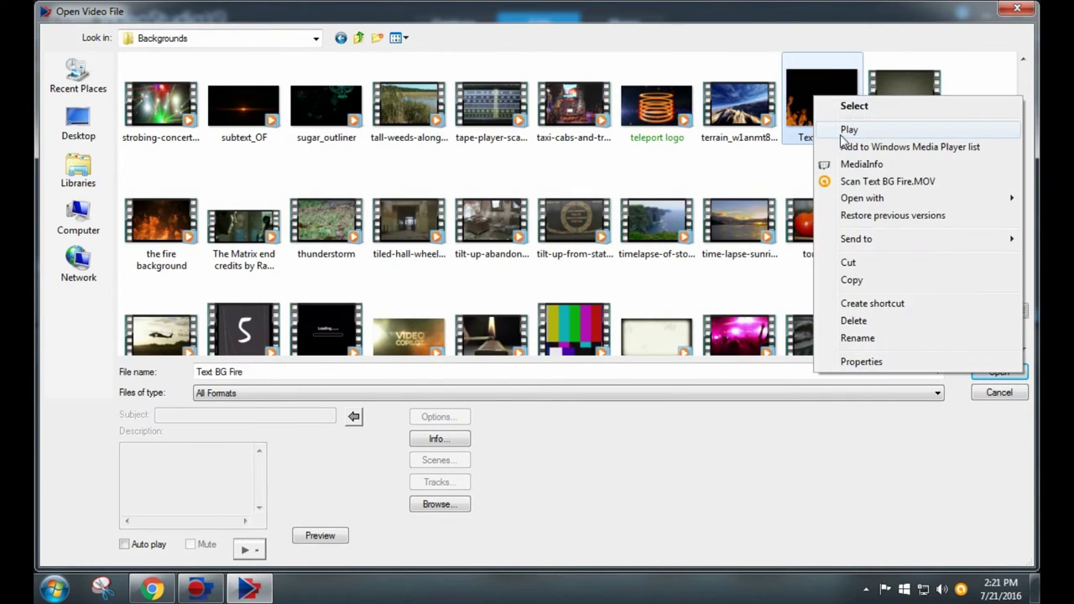
left_click(840, 126)
left_click(839, 139)
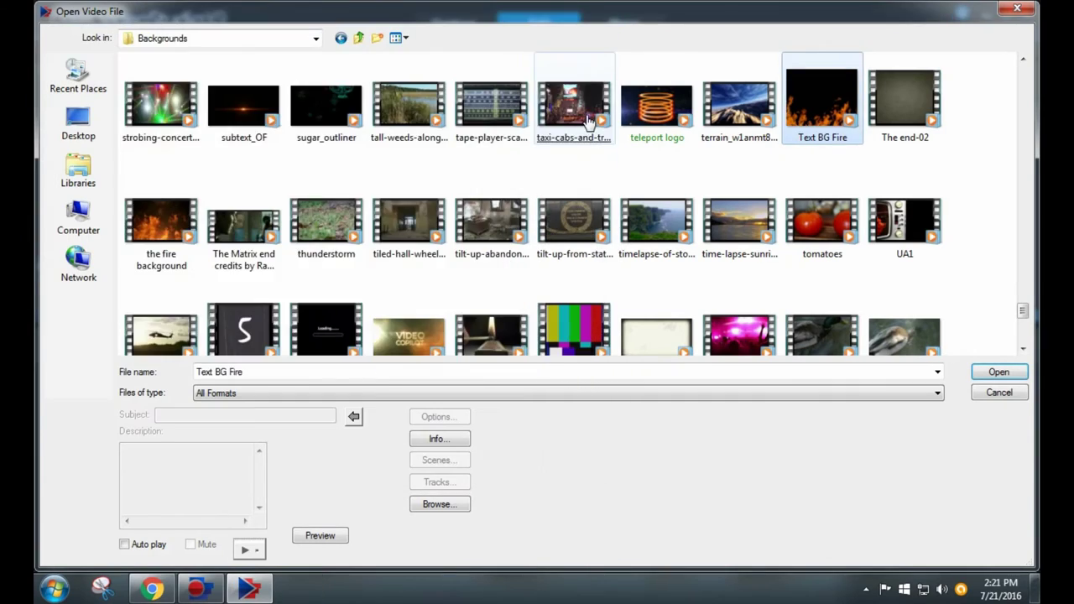
Step: Preview the clip "the fire background" and insert it into the main video track
left_click(587, 121)
right_click(150, 220)
left_click(357, 249)
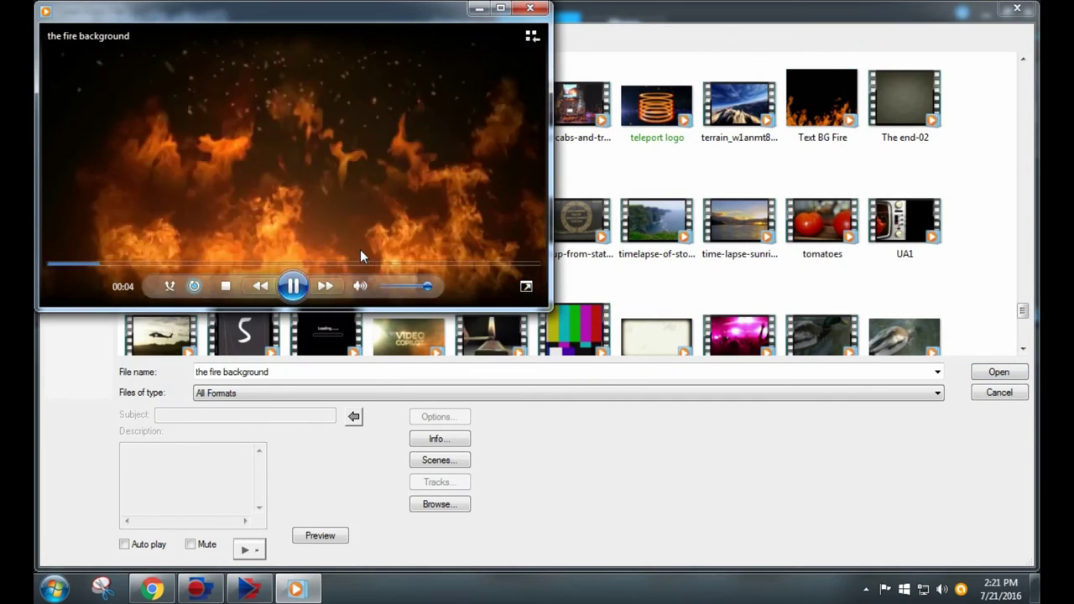
left_click(238, 247)
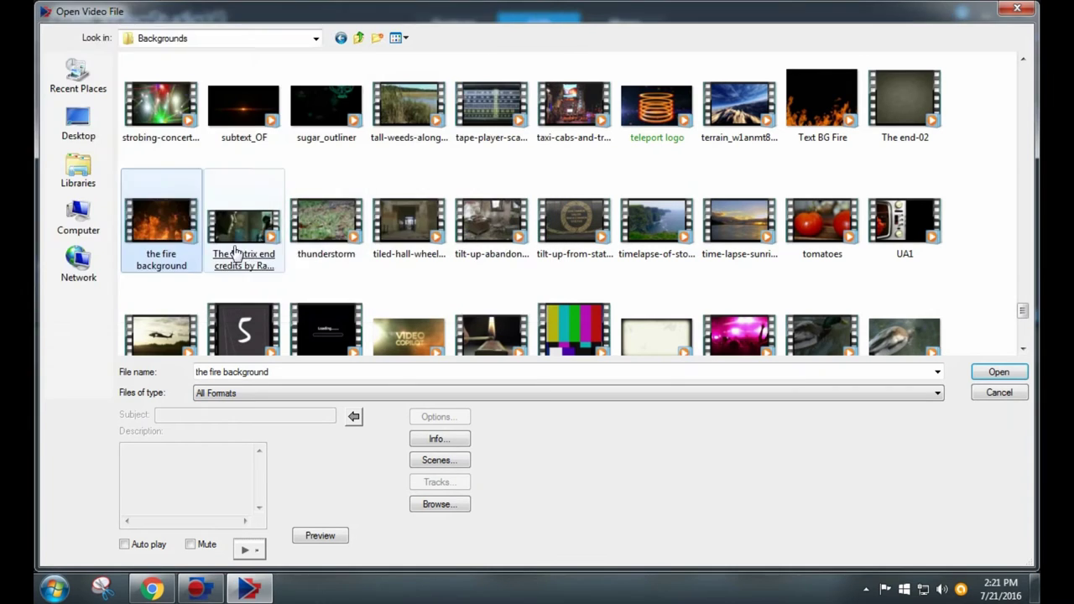
double_click(172, 217)
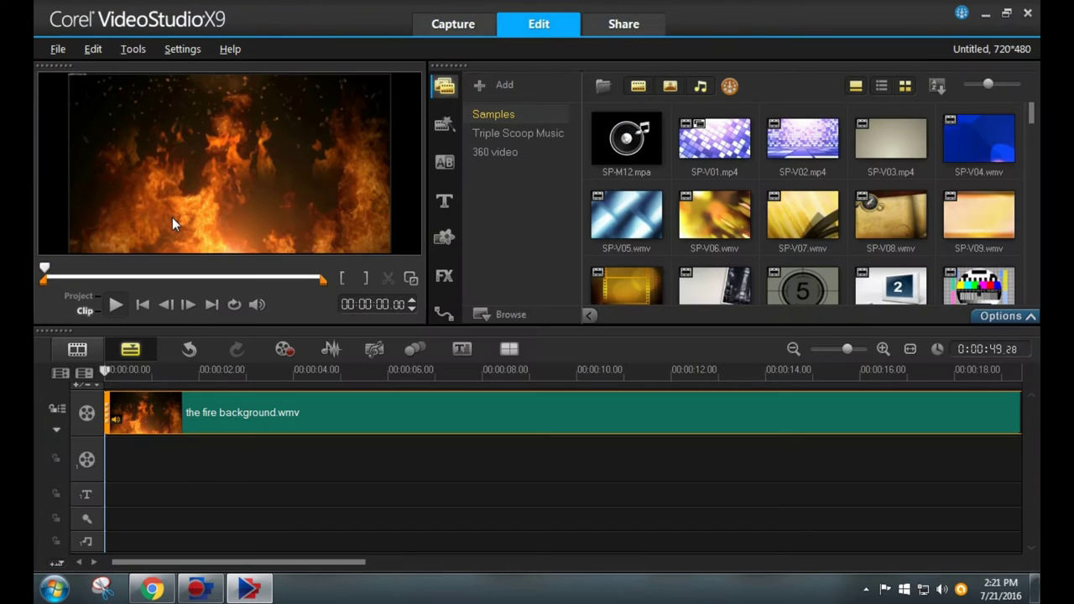
Step: Insert the photo "Glad-E-ator" from the TEMP PICS folder into the first overlay track
right_click(177, 449)
left_click(267, 352)
left_click(491, 360)
scroll(470, 195, "down", 5)
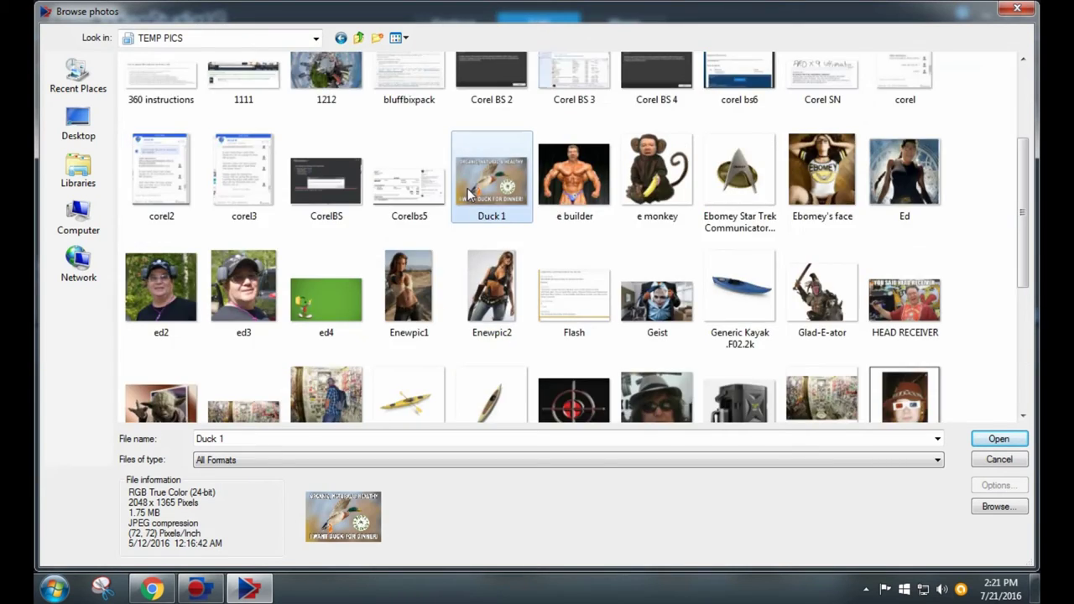
left_click(818, 109)
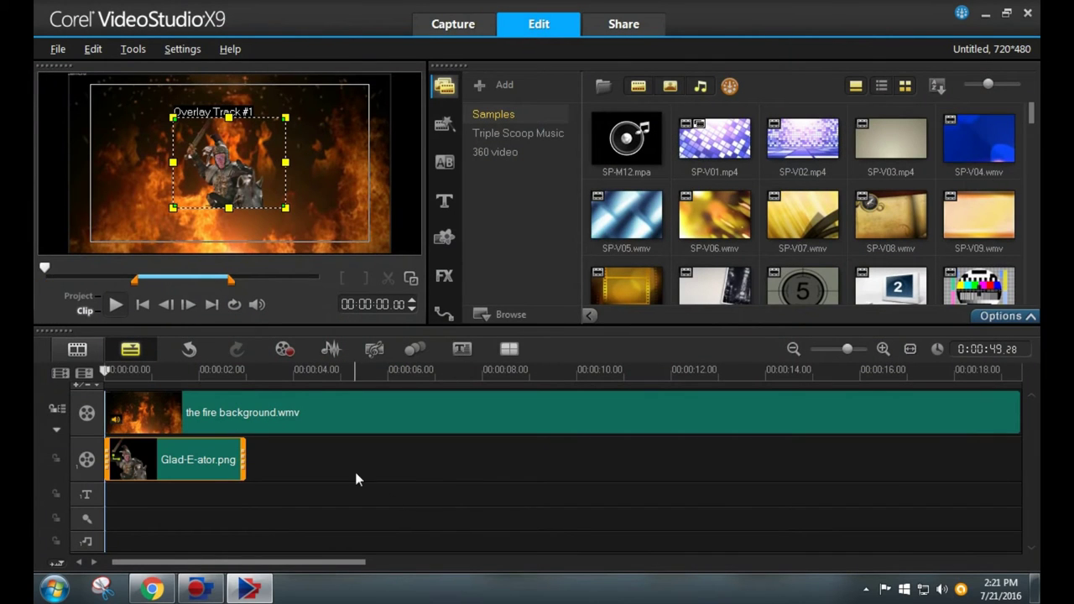
Step: Enlarge the gladiator overlay to fill the height of the video frame, and extend its clip to about 11 seconds
left_click_drag(168, 211, 283, 175)
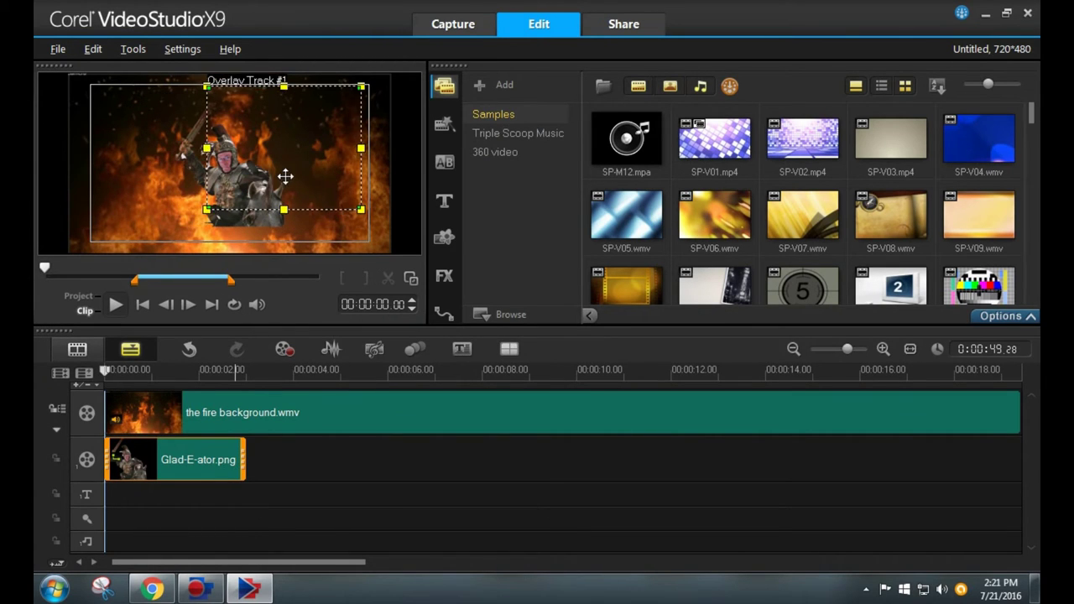
left_click_drag(207, 206, 128, 207)
mouse_move(238, 84)
left_mouse_down()
mouse_move(239, 100)
mouse_move(239, 87)
left_mouse_up()
left_click_drag(239, 199, 239, 194)
left_click_drag(243, 462, 622, 470)
Step: Play the whole project from the beginning in the enlarged preview and pause just before the gladiator clip ends
left_click(89, 312)
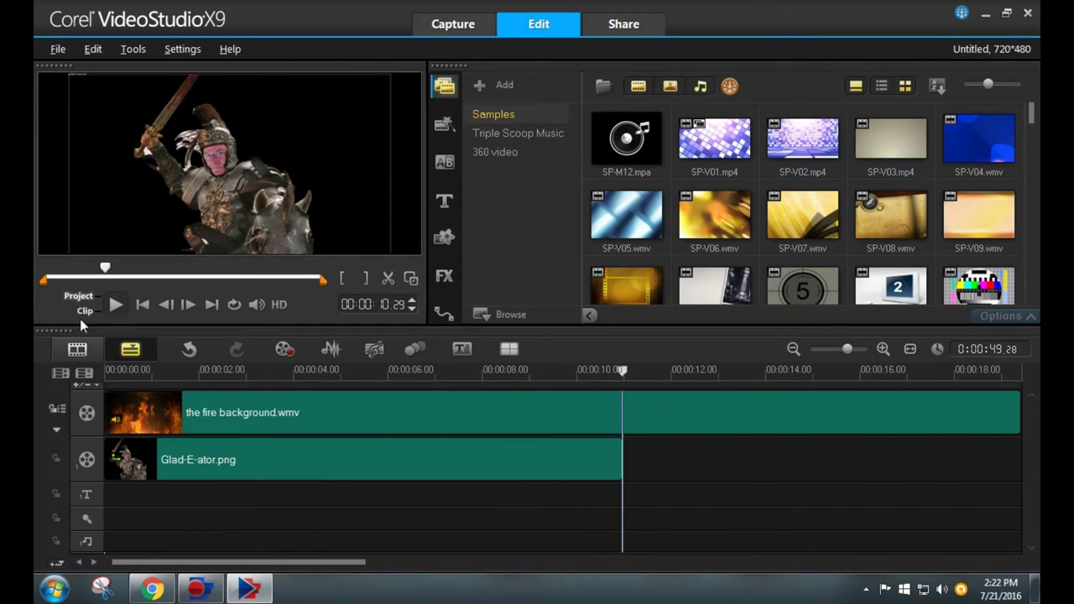
double_click(333, 312)
left_click(47, 525)
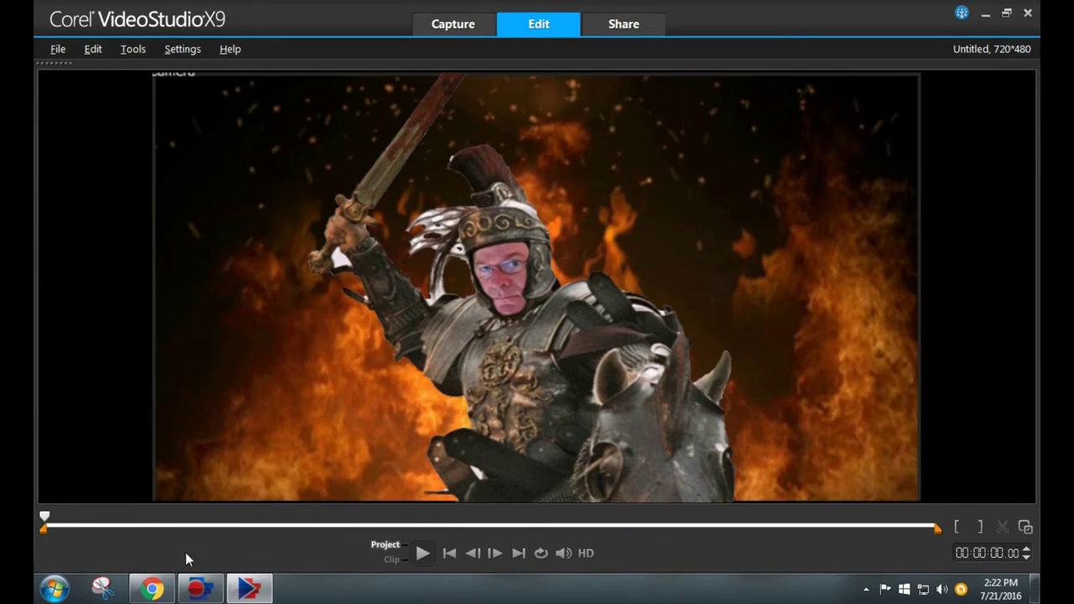
left_click(420, 554)
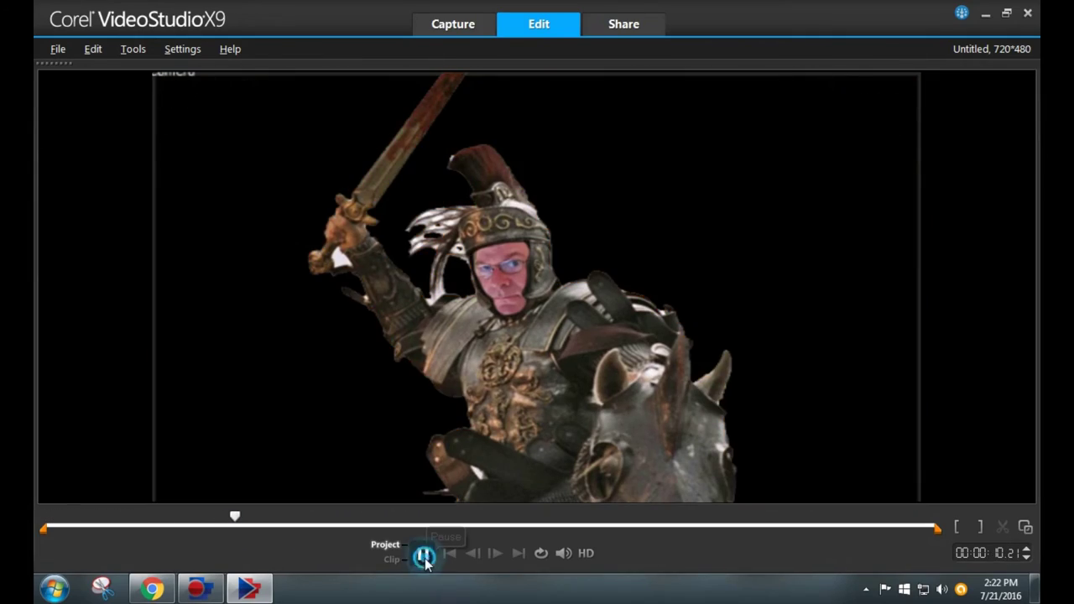
left_click(422, 555)
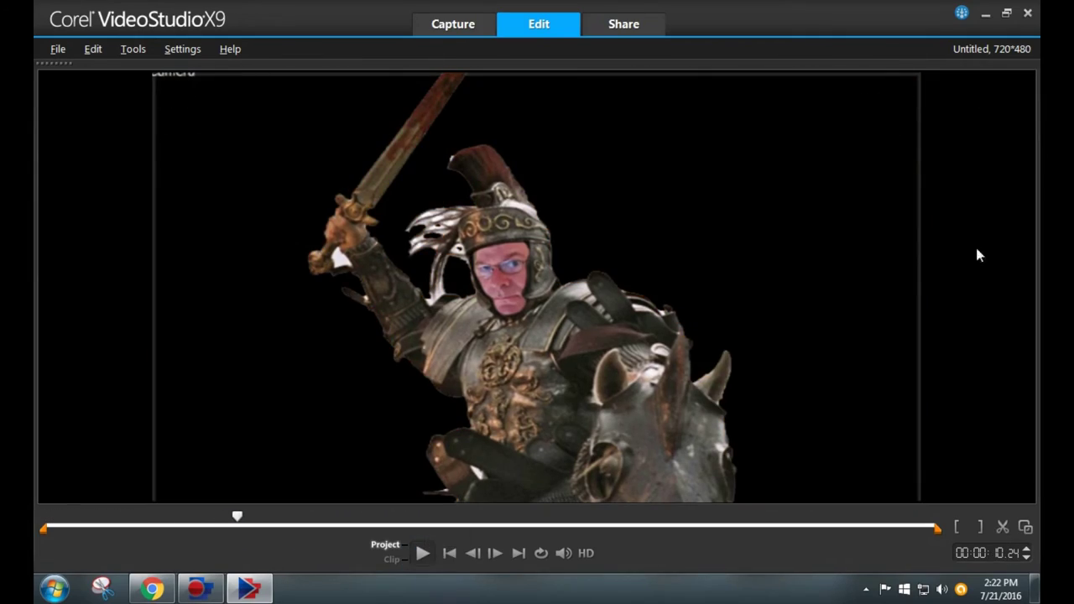
Step: Split the fire background clip at 00:00:10.24, delete the remainder, and extend the kept part to the gladiator clip's end at 11 seconds
left_click(1024, 527)
right_click(652, 413)
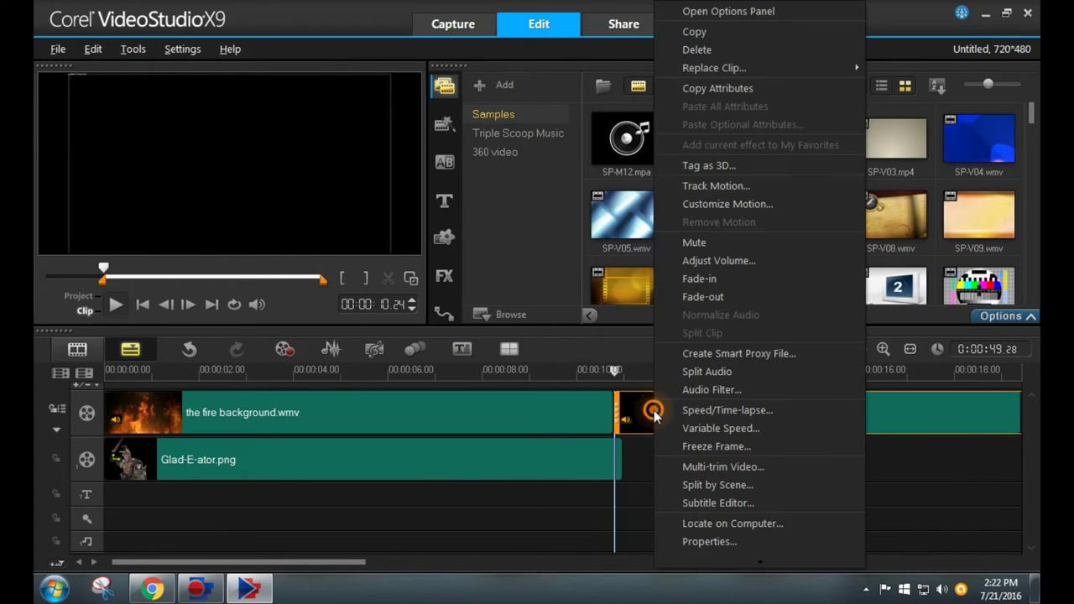
left_click(696, 50)
left_click_drag(615, 423, 621, 426)
Step: Slow the fire background clip to 50% speed, giving it a duration of 22 seconds
double_click(410, 419)
left_click(534, 254)
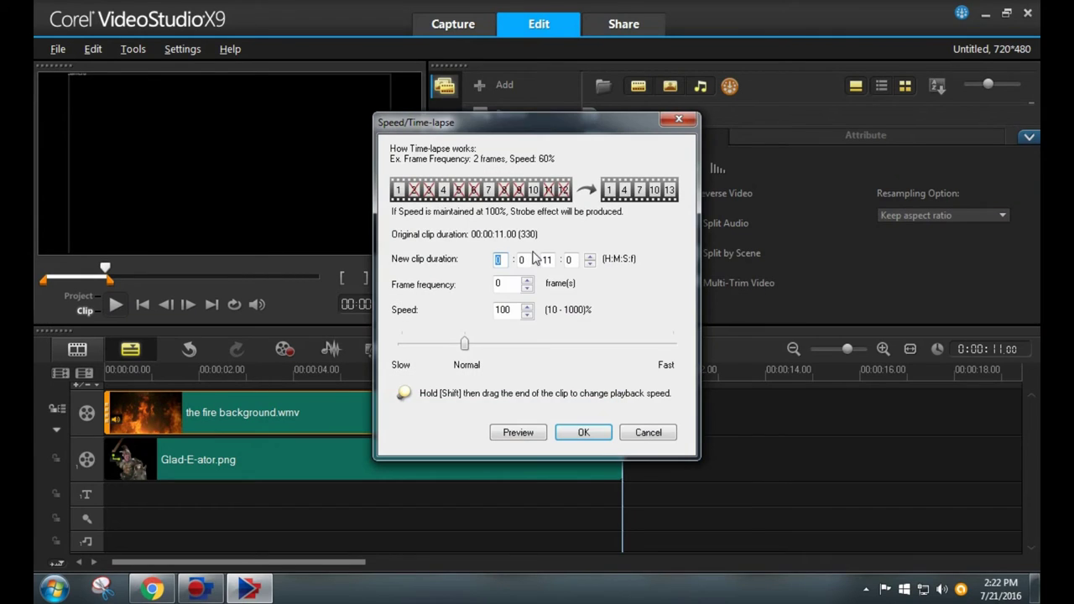
left_click(527, 314)
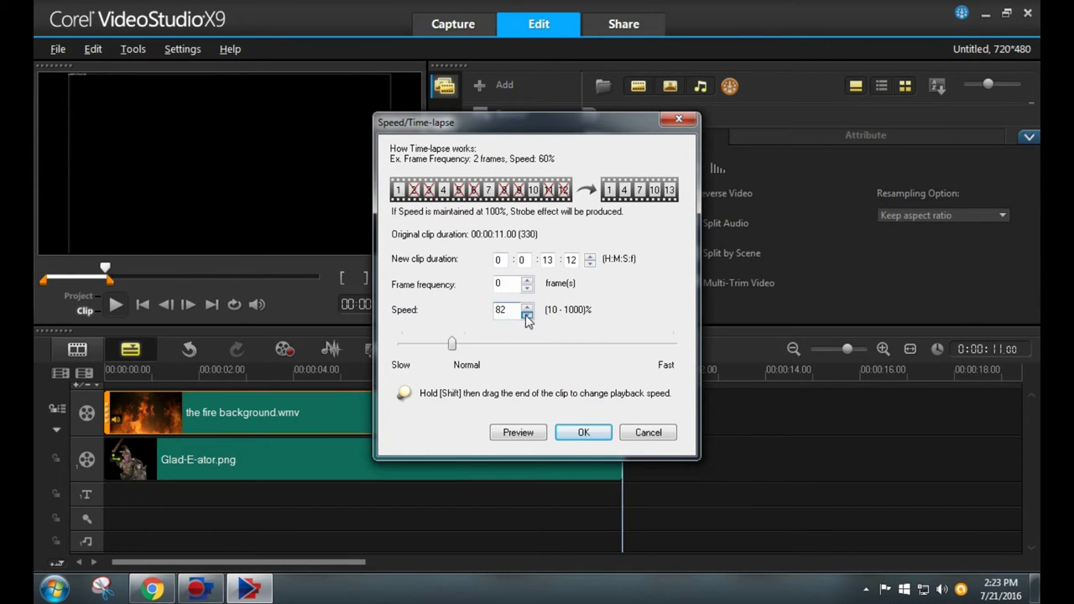
left_click(518, 432)
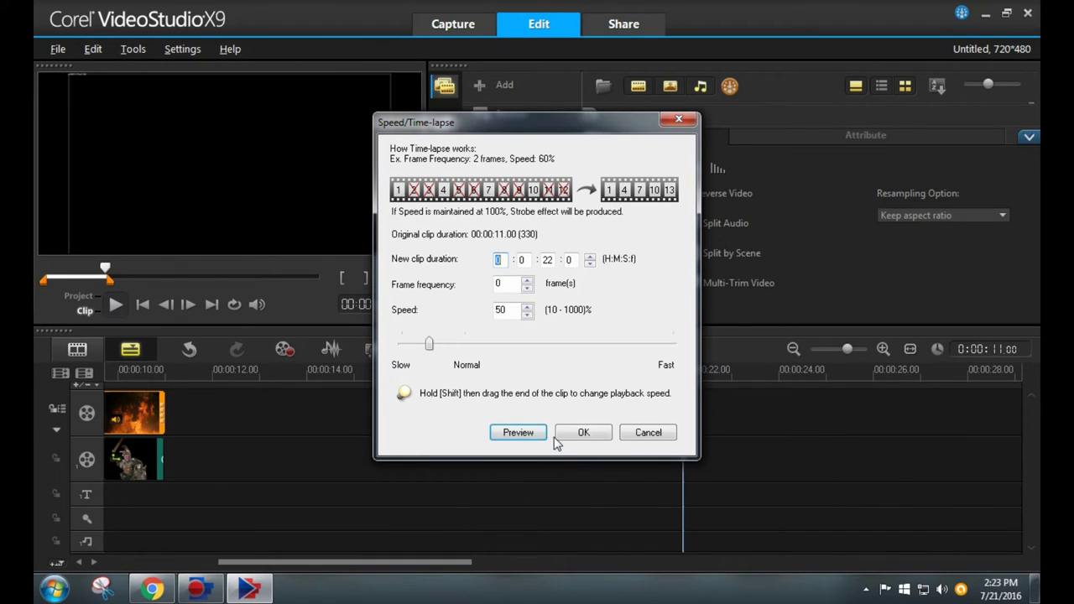
left_click(567, 433)
Step: Split the slowed fire background clip at 00:00:15.29 and delete the part after the cut
left_click_drag(355, 560, 278, 560)
right_click(491, 369)
right_click(503, 399)
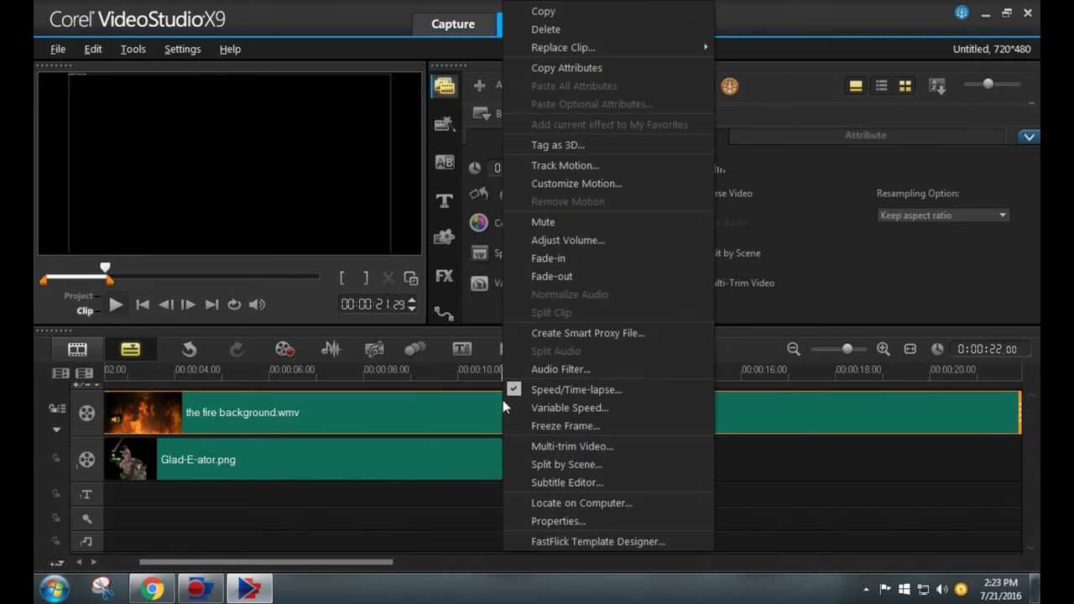
left_click(726, 498)
right_click(506, 412)
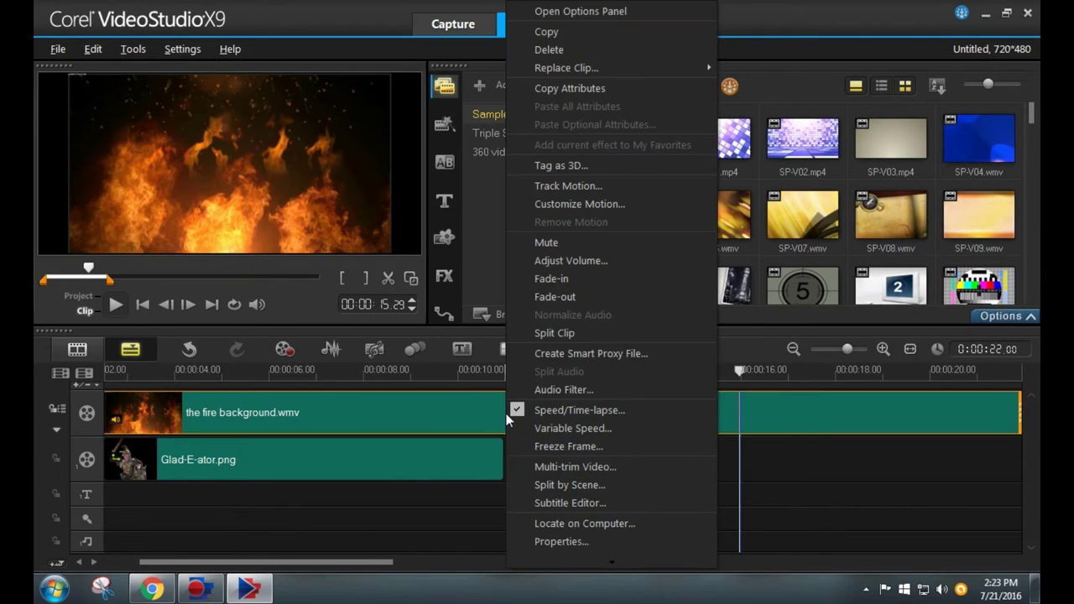
left_click(547, 334)
right_click(497, 413)
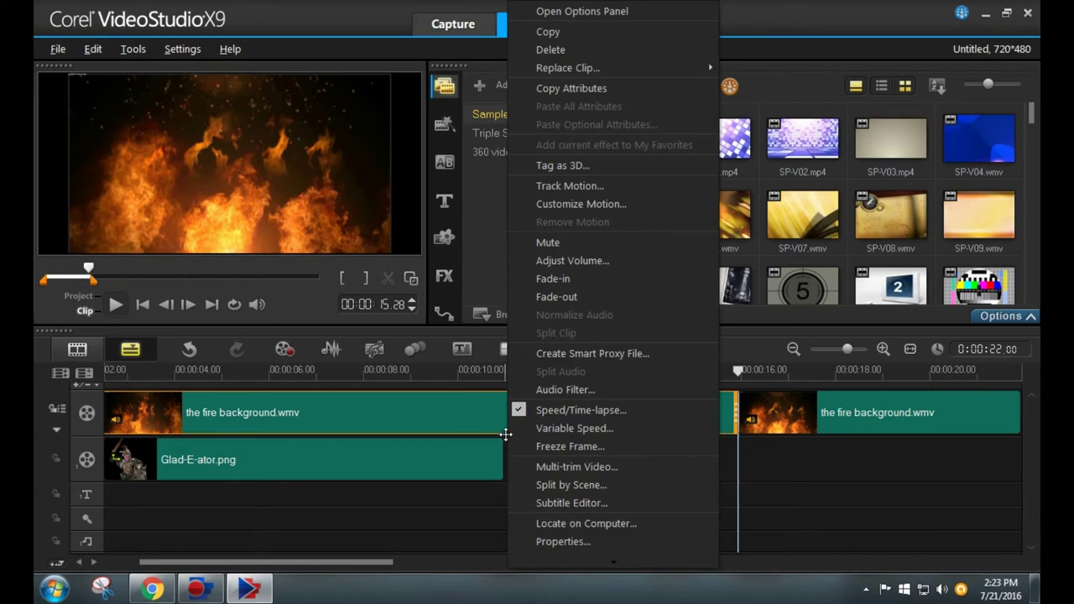
right_click(773, 408)
left_click(814, 51)
Step: Split the fire background clip at 00:00:10.28, near the gladiator clip's end, and delete the part after the cut
right_click(505, 403)
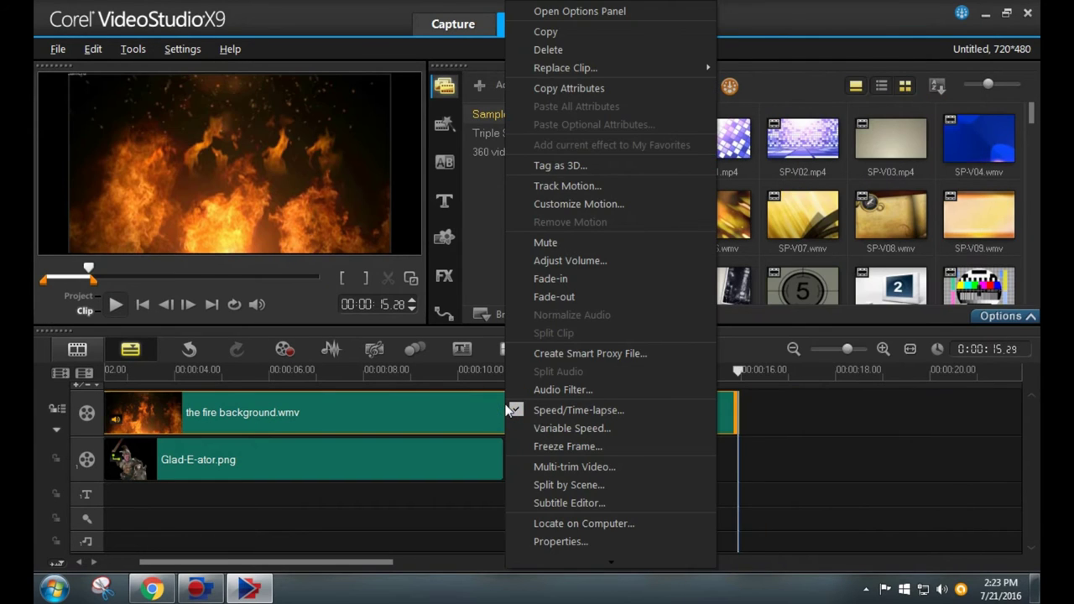
left_click(501, 545)
right_click(509, 403)
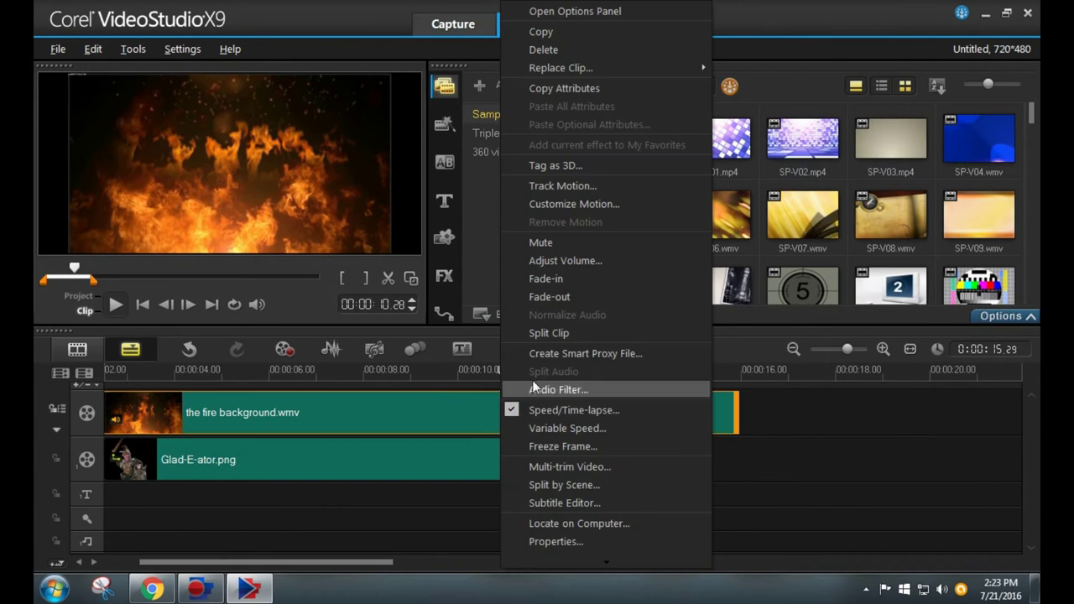
left_click(554, 333)
right_click(576, 410)
left_click(616, 48)
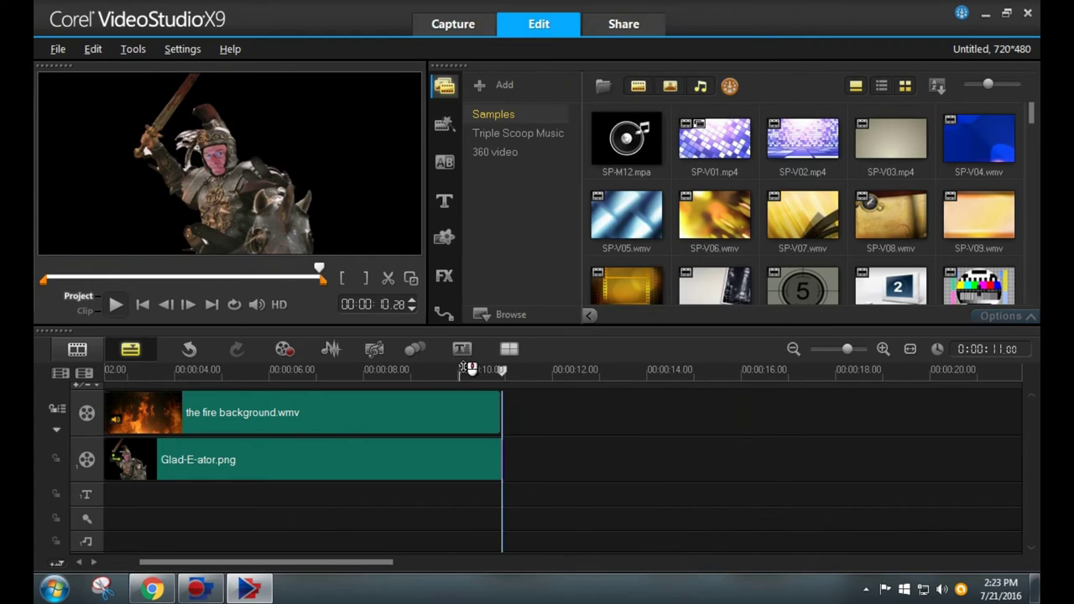
Step: Apply the Earthquake video filter to the Glad-E-ator.png clip on the overlay track
left_click(386, 367)
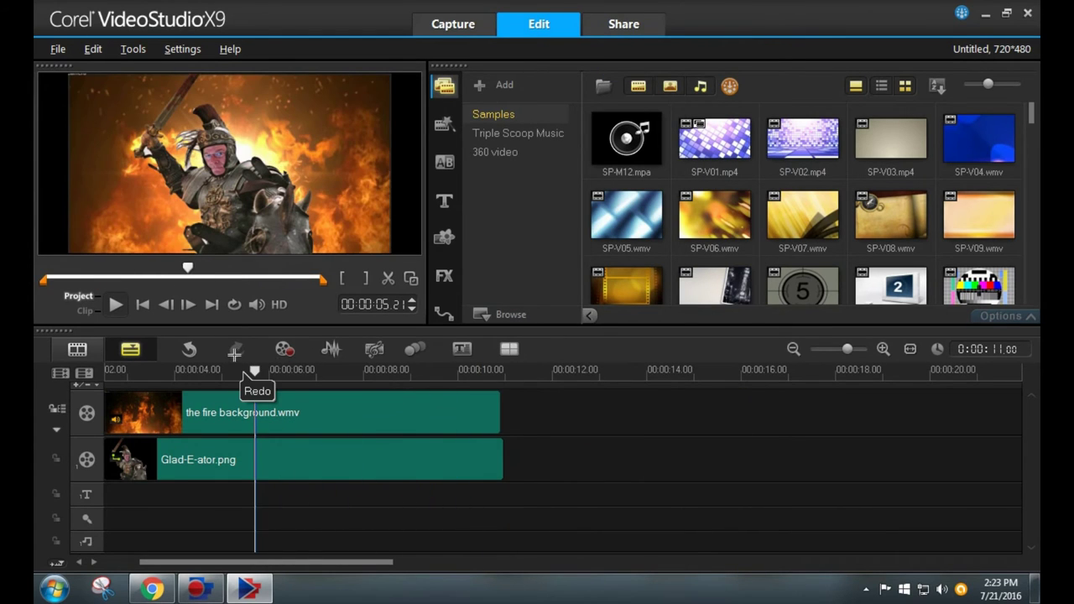
double_click(344, 462)
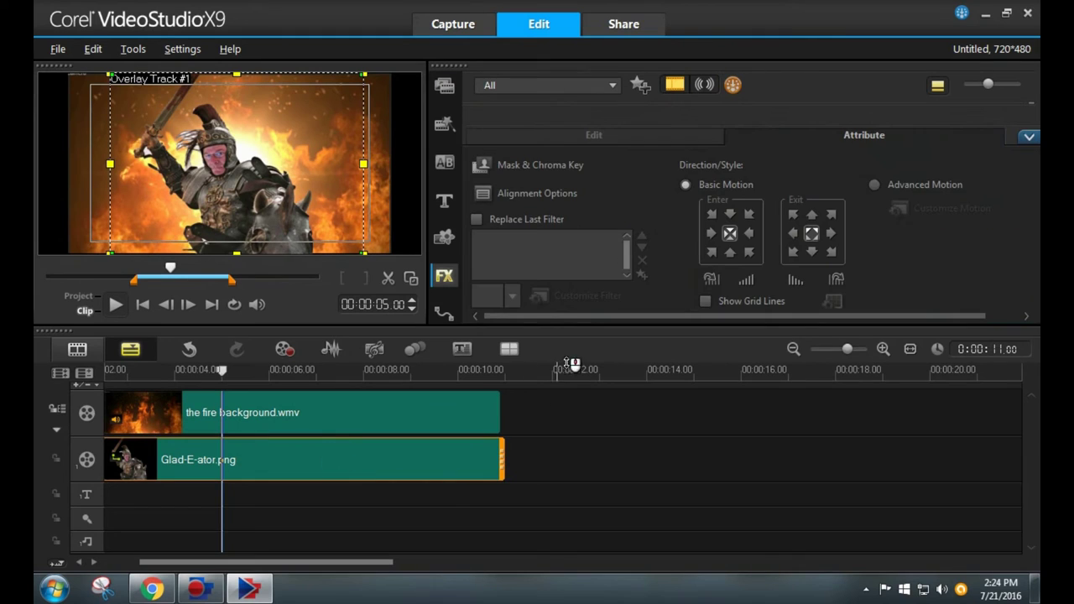
left_click(1022, 137)
scroll(708, 215, "down", 3)
scroll(712, 223, "down", 1)
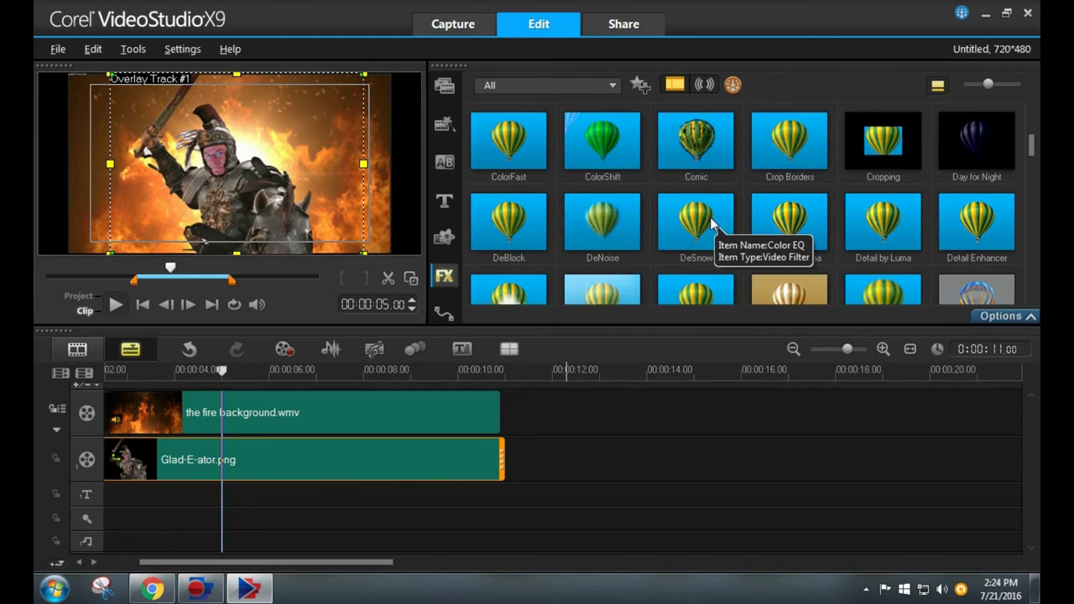
scroll(711, 222, "down", 2)
scroll(712, 223, "up", 1)
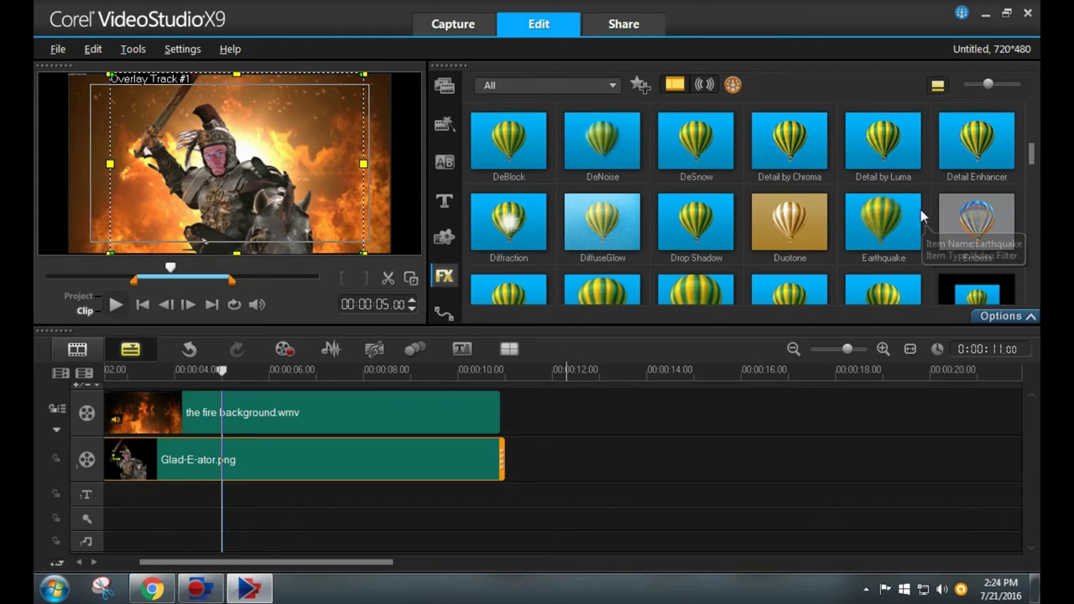
left_click_drag(696, 296, 428, 455)
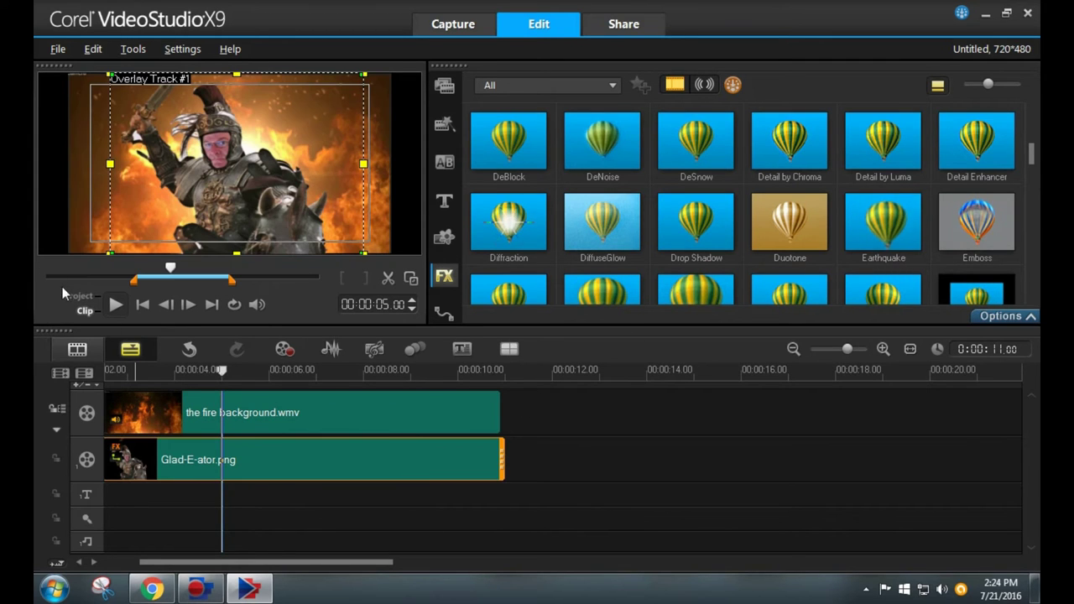
Step: Play the project to preview the Earthquake effect and remove that filter from the gladiator clip
left_click(62, 287)
left_click(107, 305)
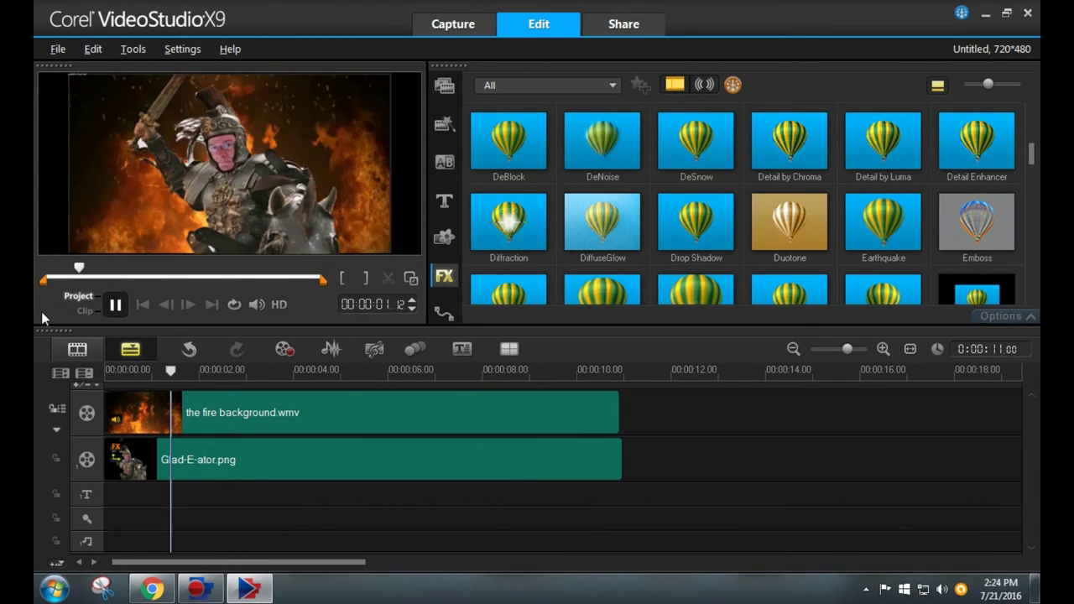
left_click(411, 460)
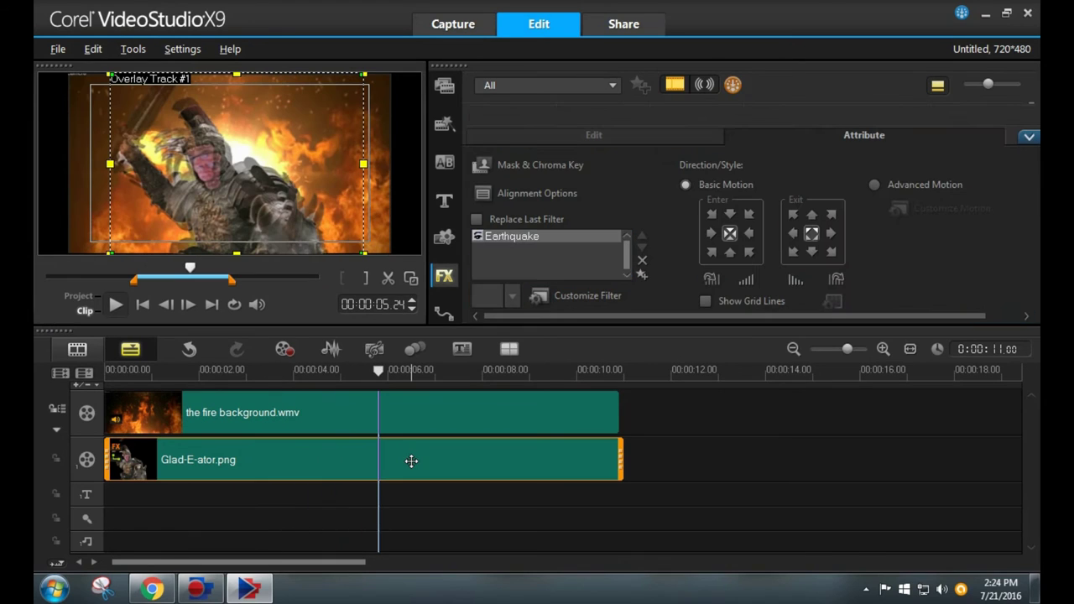
left_click(643, 264)
Step: Apply the Old Film video filter to the Glad-E-ator.png clip
left_click(1026, 139)
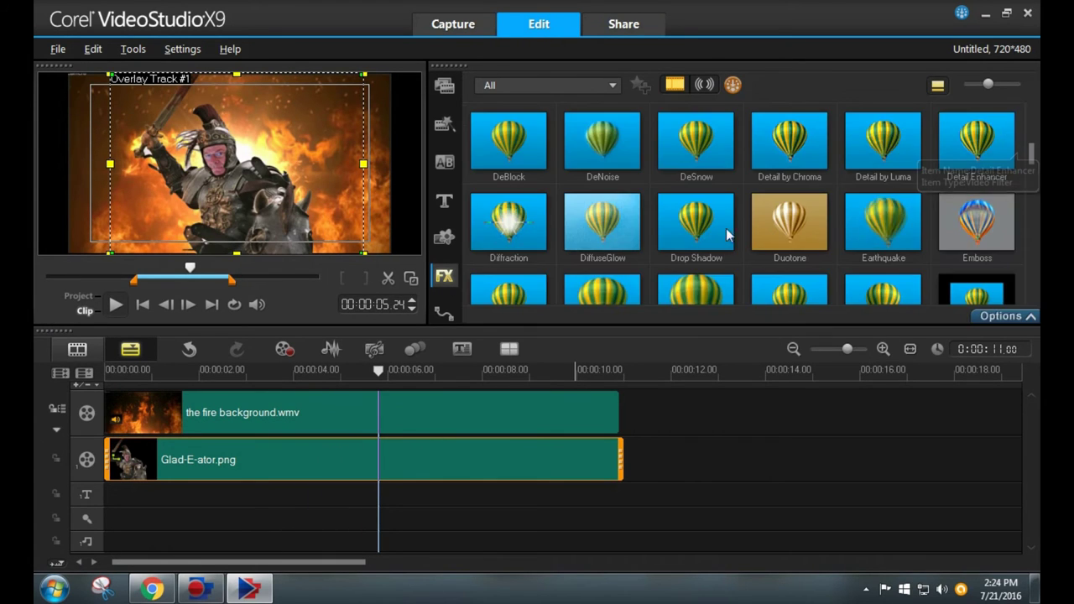
scroll(705, 227, "down", 1)
scroll(696, 225, "down", 1)
scroll(696, 225, "down", 3)
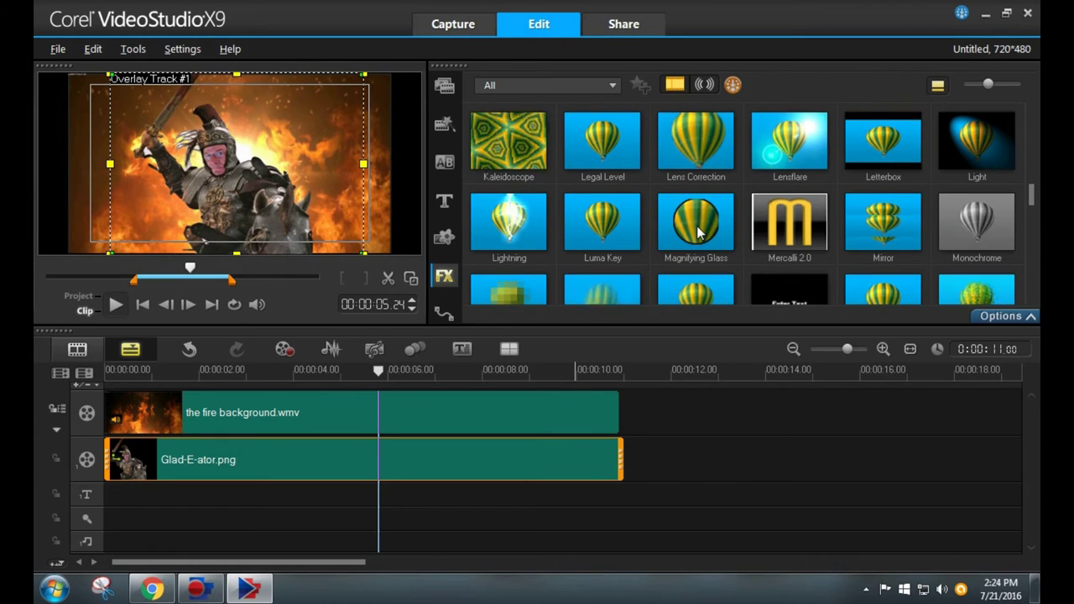
scroll(696, 233, "down", 2)
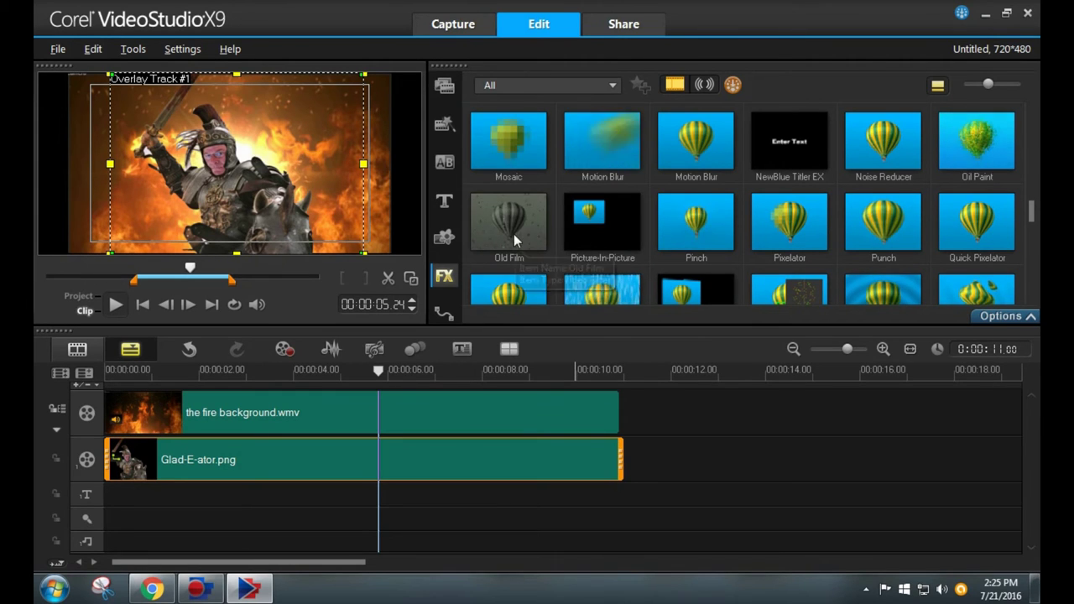
left_click_drag(513, 233, 342, 450)
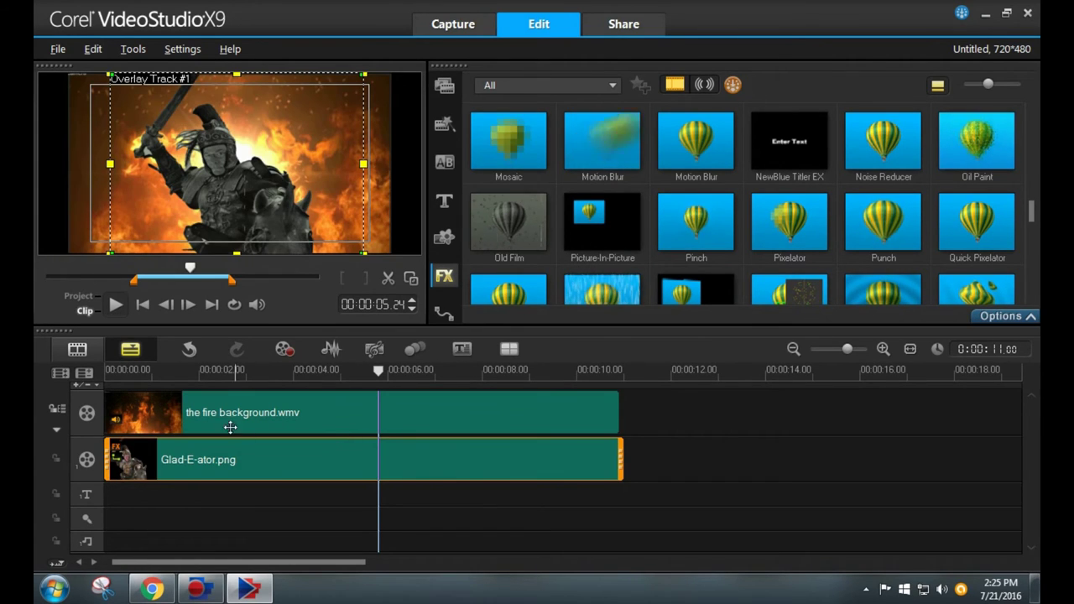
Step: Preview the project with Old Film, check the filter's presets, and remove the filter from the gladiator clip
left_click(84, 297)
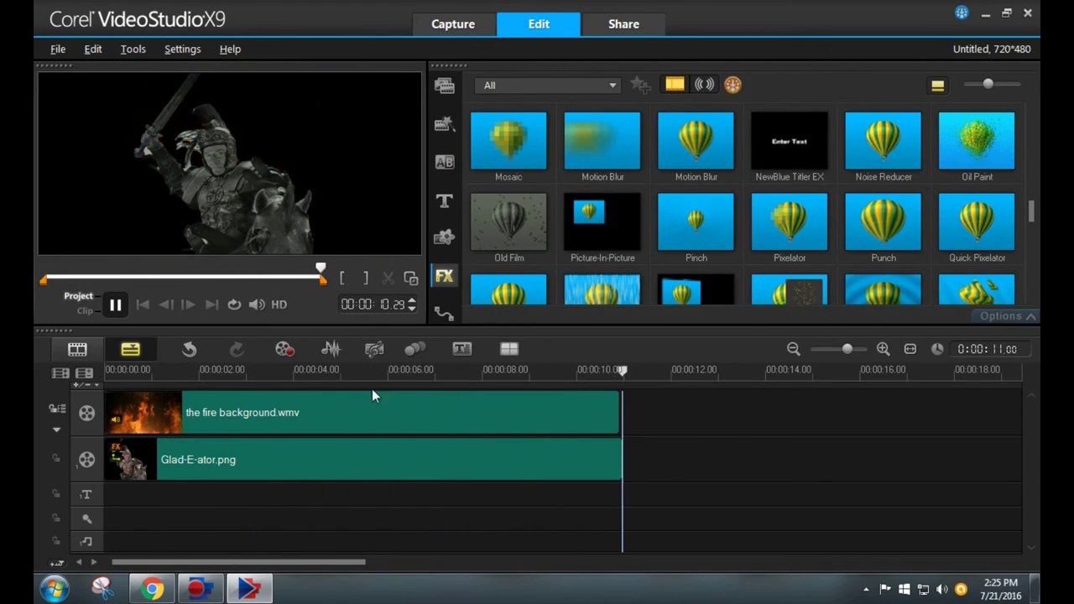
left_click(453, 464)
left_click(512, 297)
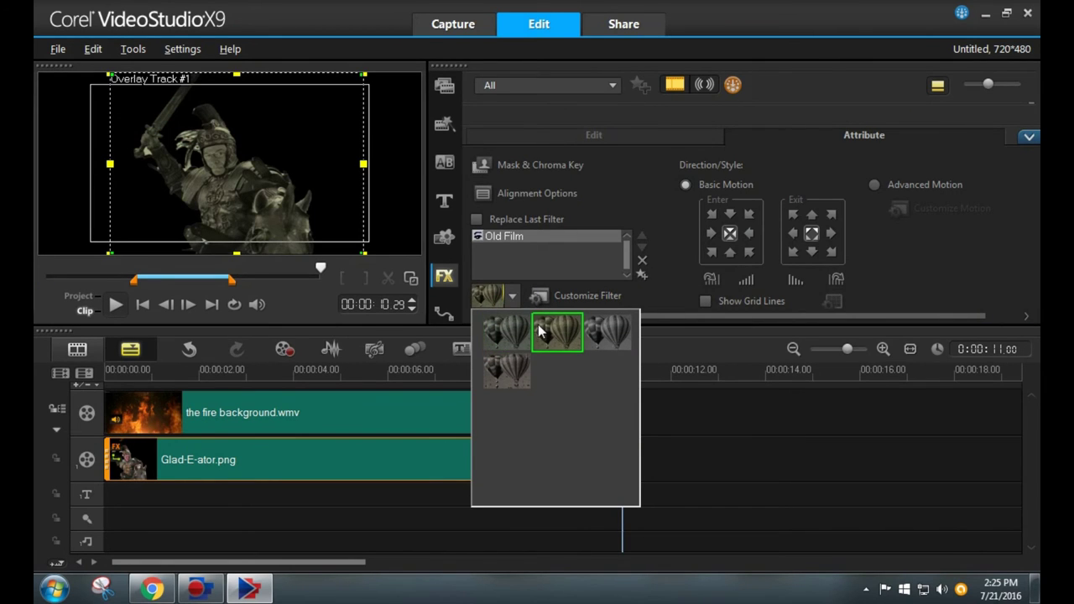
left_click(642, 259)
Step: Apply the Wiggle video filter to the Glad-E-ator.png clip
left_click(1029, 136)
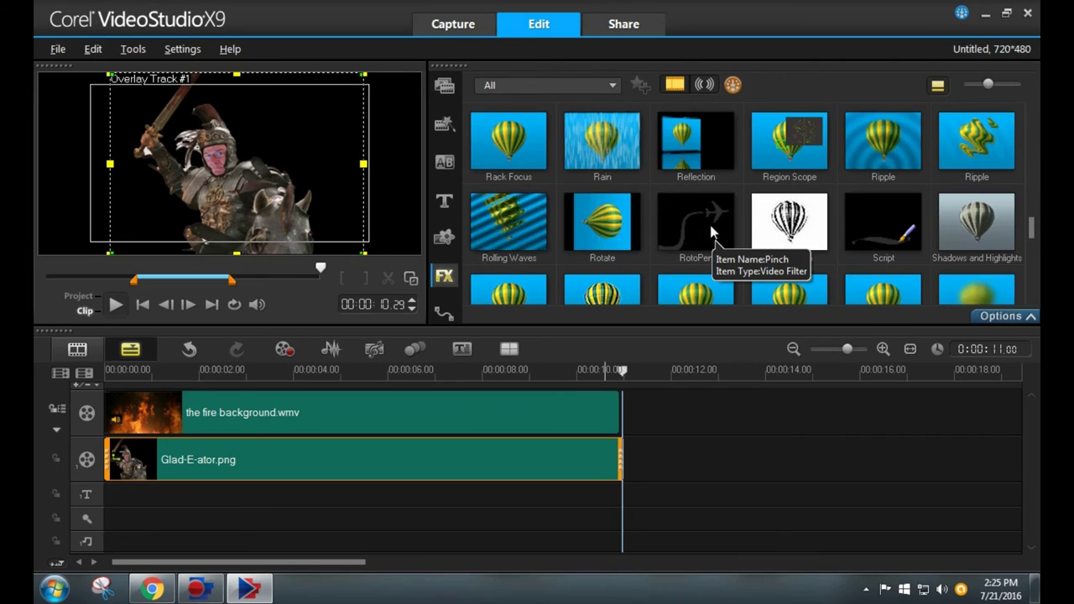
scroll(709, 225, "down", 1)
scroll(710, 225, "down", 2)
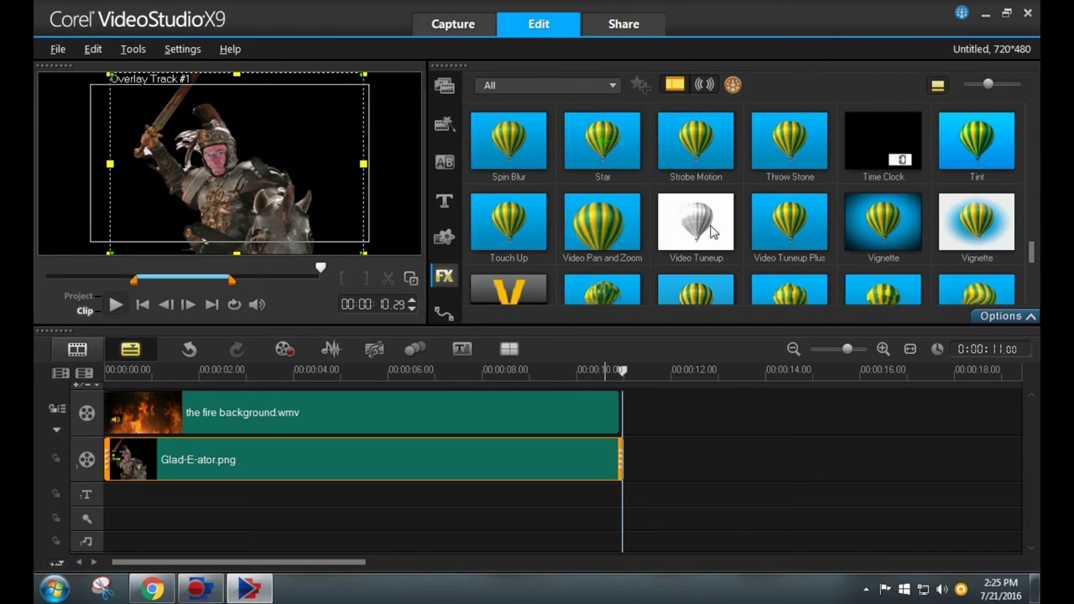
scroll(710, 231, "down", 1)
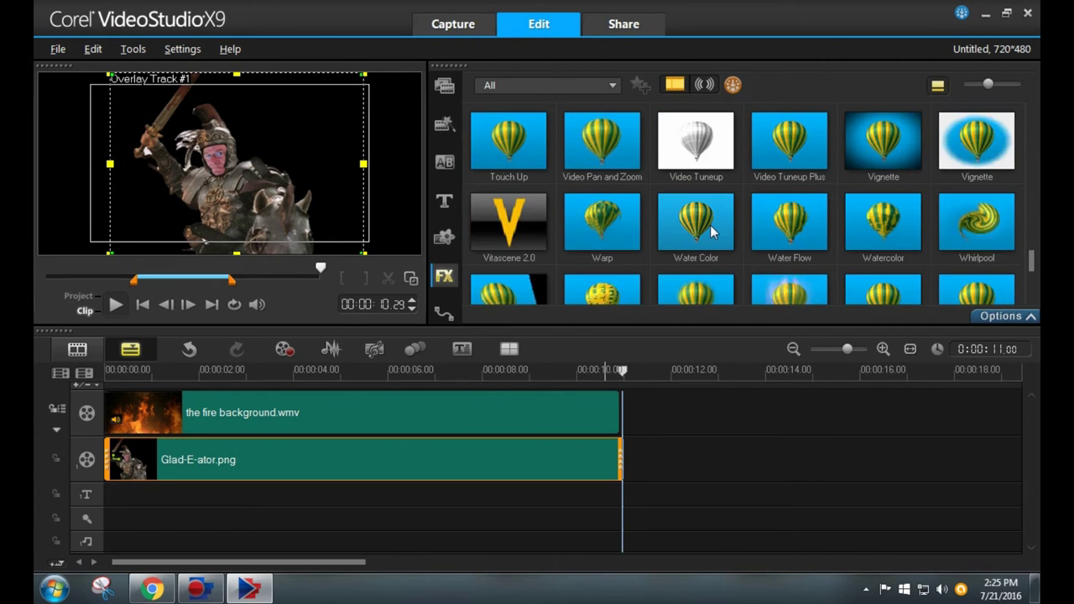
scroll(709, 226, "down", 1)
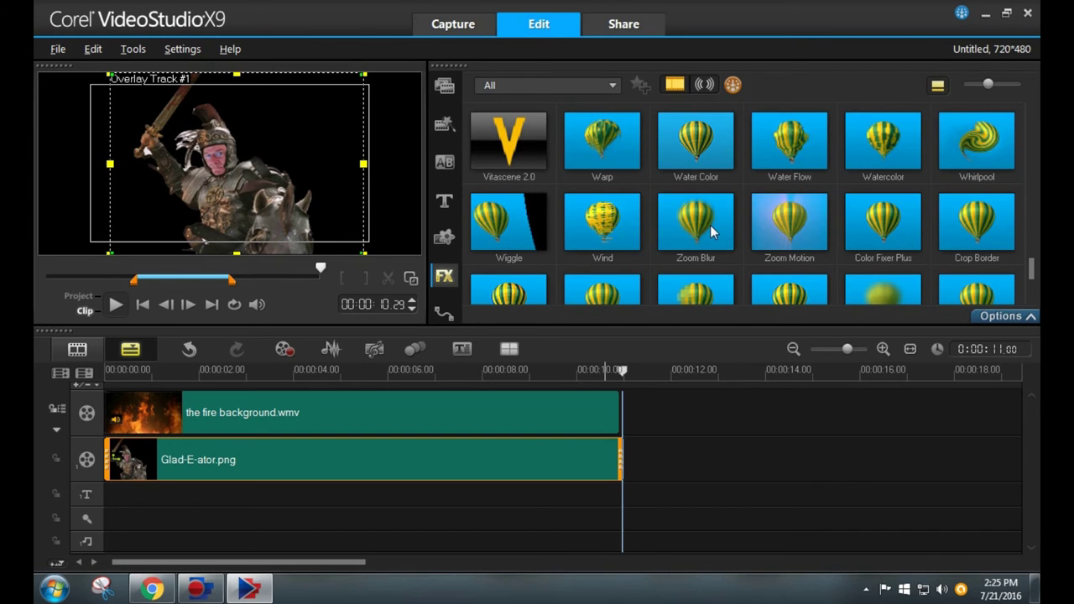
left_click_drag(507, 222, 415, 461)
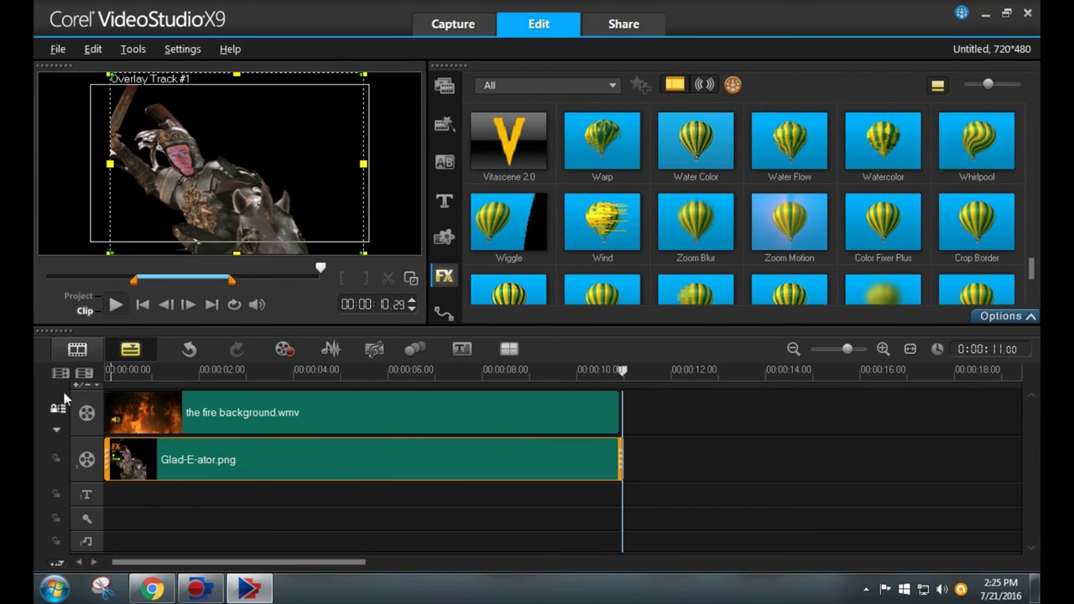
Step: Play the project to preview the Wiggle effect and delete that filter from the gladiator clip
left_click(77, 296)
left_click(116, 305)
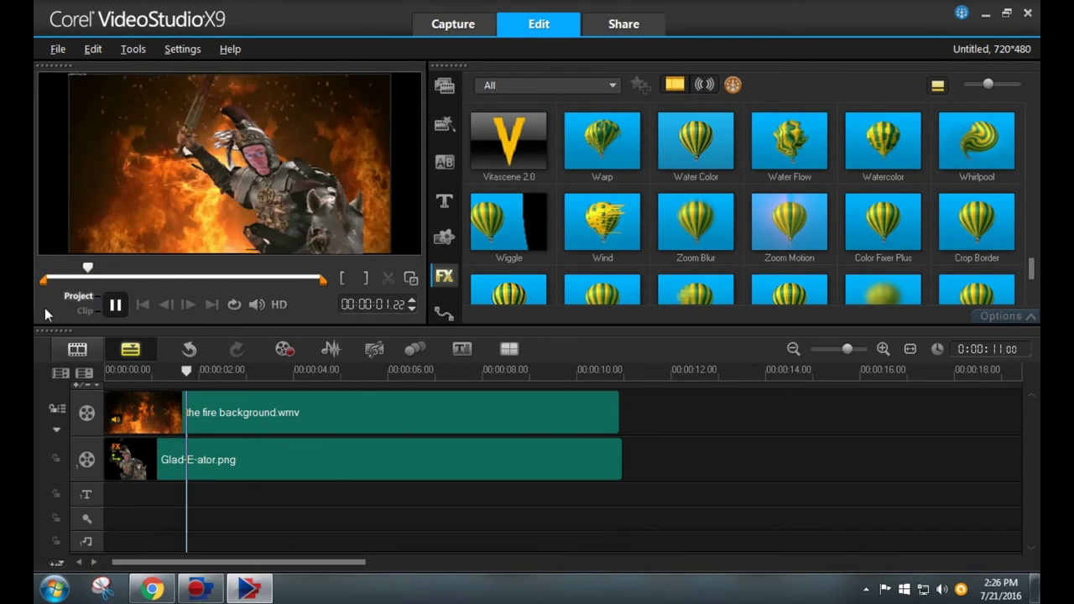
left_click(115, 304)
double_click(378, 454)
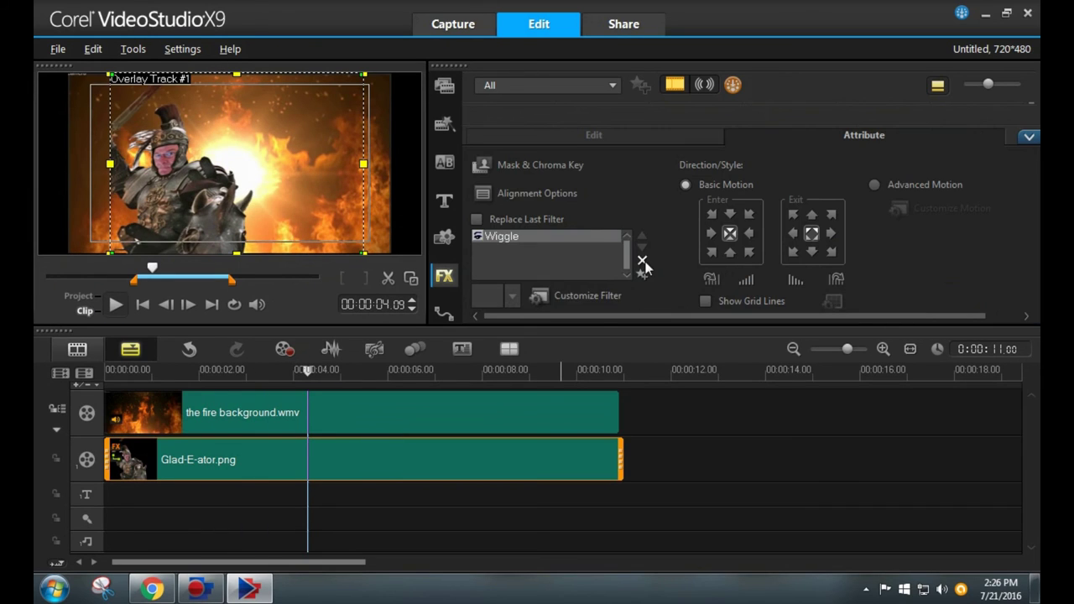
left_click(643, 262)
Step: Apply the Zoom Blur video filter to the Glad-E-ator.png clip on the overlay track
left_click(1029, 135)
scroll(749, 217, "down", 5)
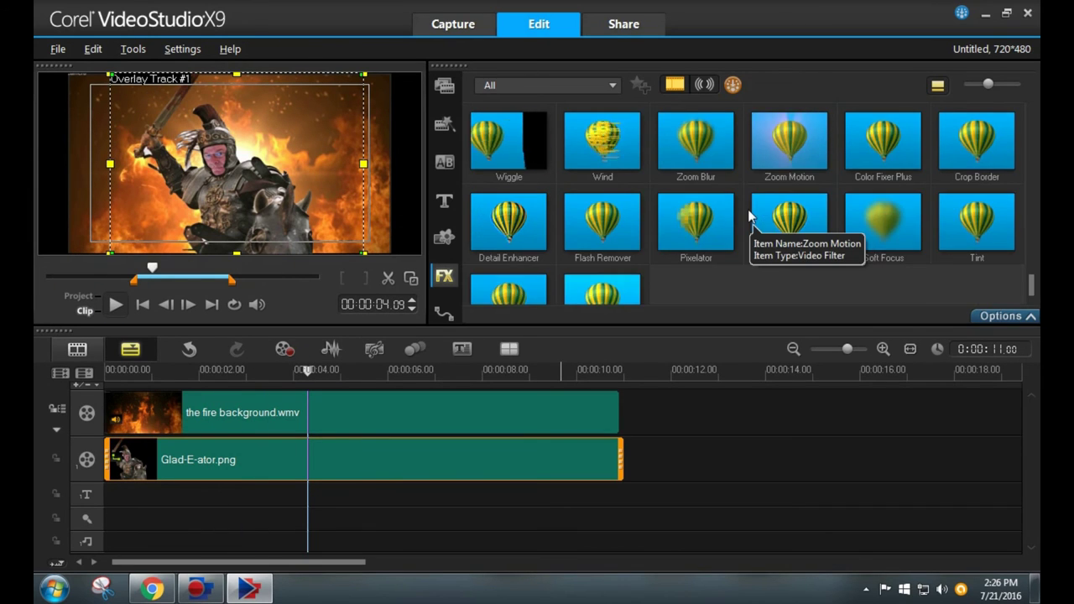
scroll(748, 209, "up", 2)
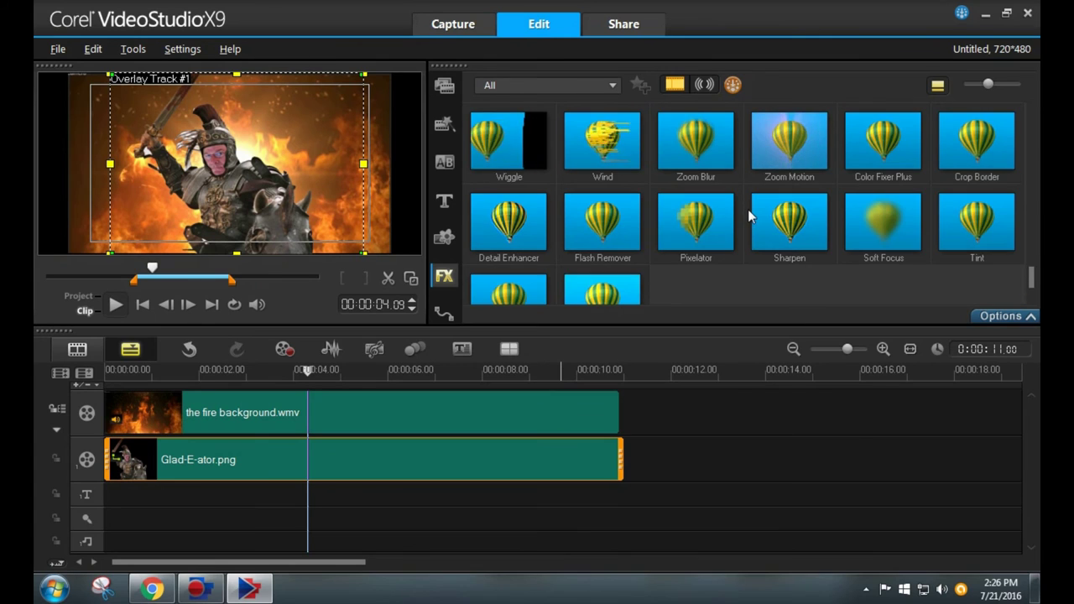
scroll(747, 209, "up", 1)
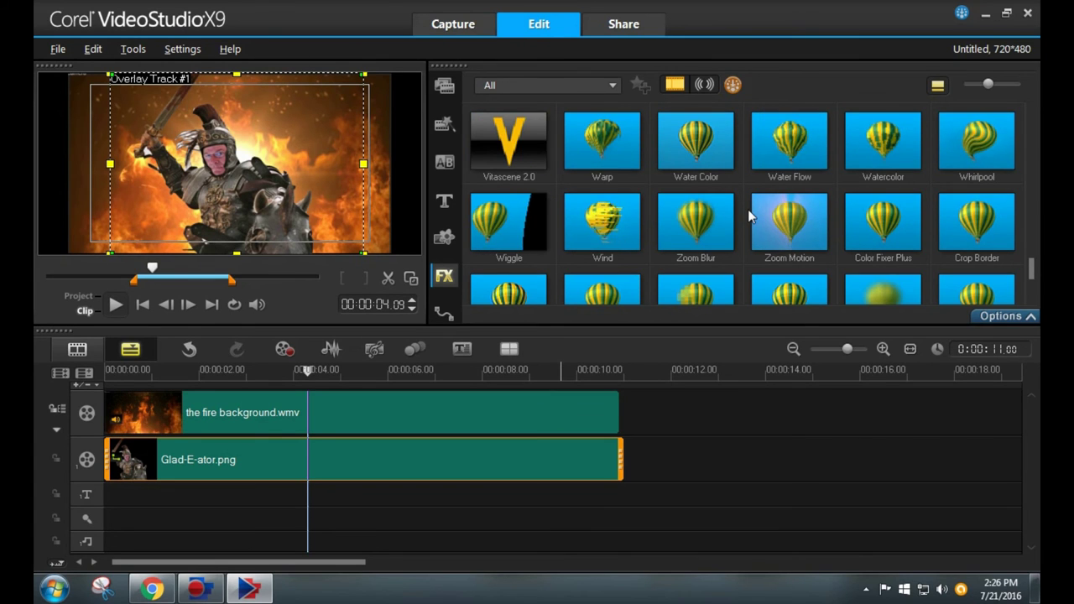
left_click_drag(710, 224, 457, 458)
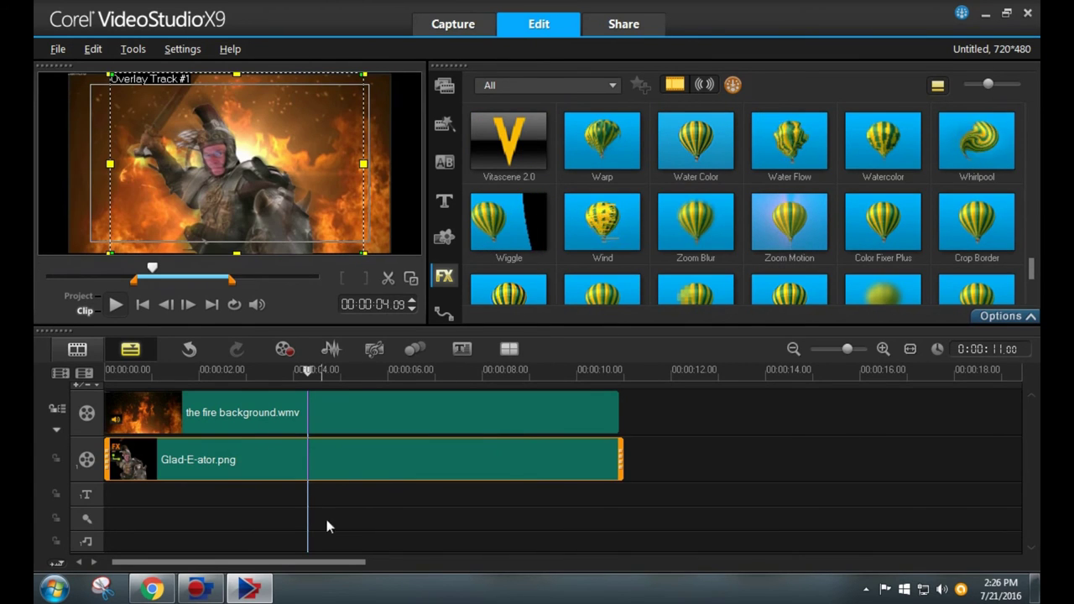
Step: Play the whole project from the start to check the new filter on the gladiator
left_click(79, 295)
key("Home")
key("space")
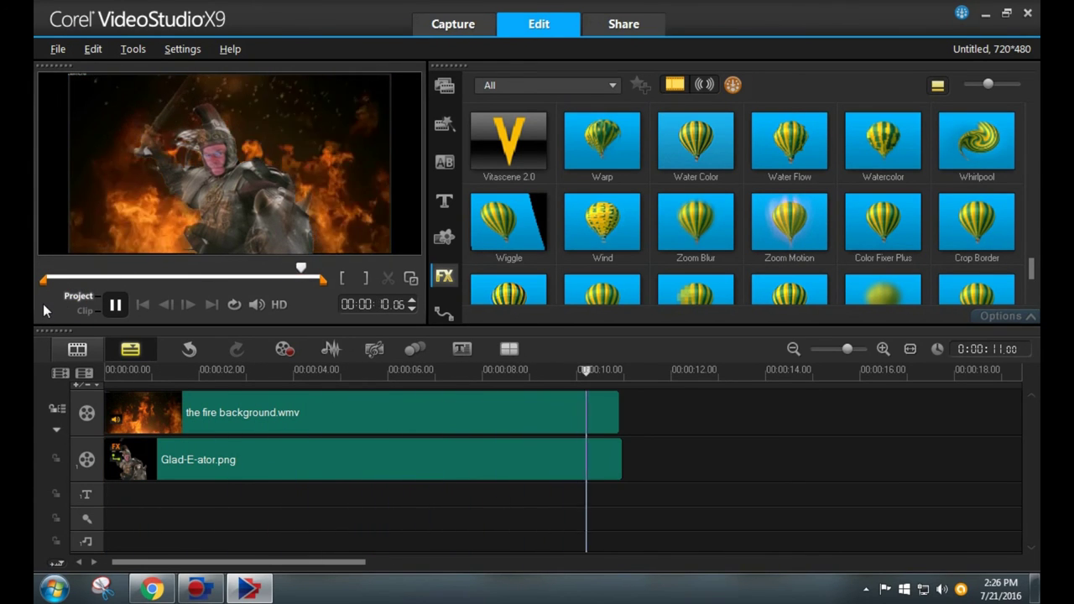
Step: Extend the fire background clip to the gladiator clip's end at 11 seconds and replay the project from the start
left_click(618, 424)
mouse_move(623, 424)
left_mouse_down()
mouse_move(652, 425)
mouse_move(632, 424)
left_mouse_up()
left_click(520, 372)
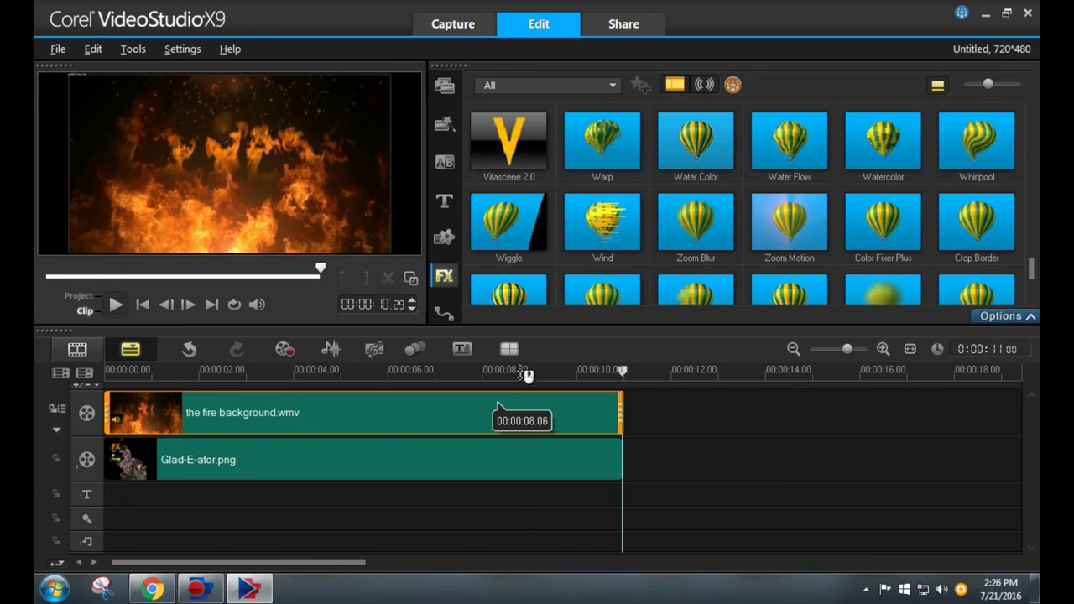
left_click(143, 303)
left_click(116, 304)
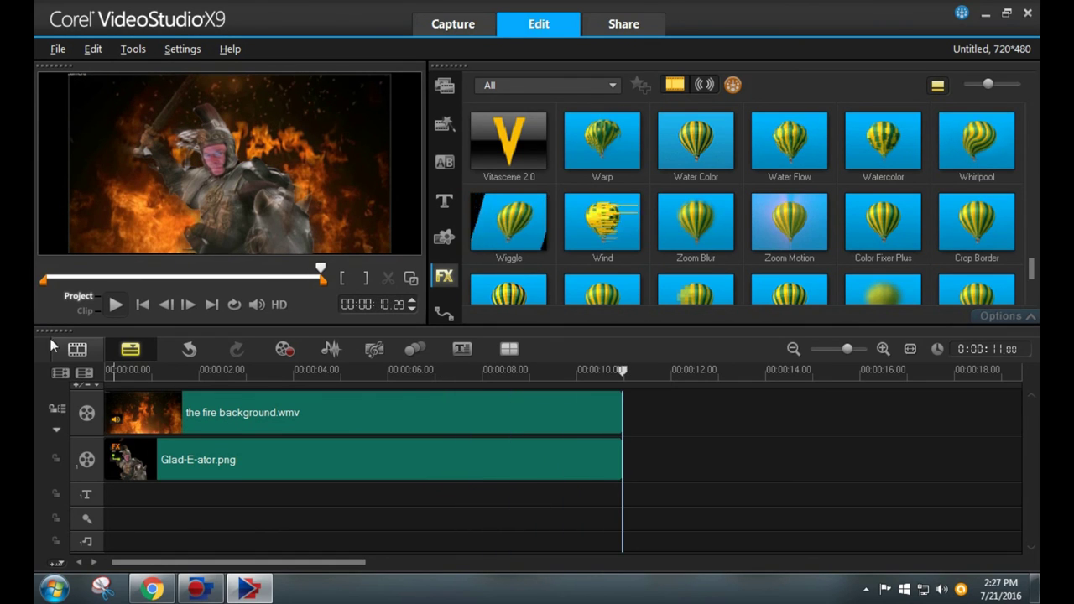
Step: Render the project as an MPEG-4 AVC (1920 x 1080, 30p, 15Mbps) video named Glad-E-Ator in the working promo (2) folder
left_click(624, 24)
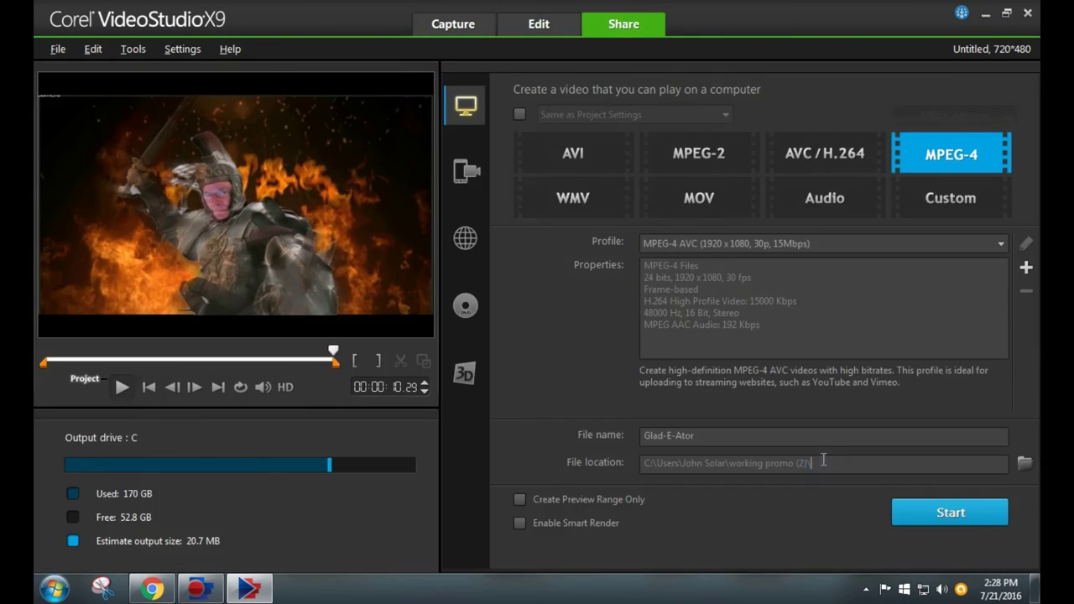
left_click(971, 520)
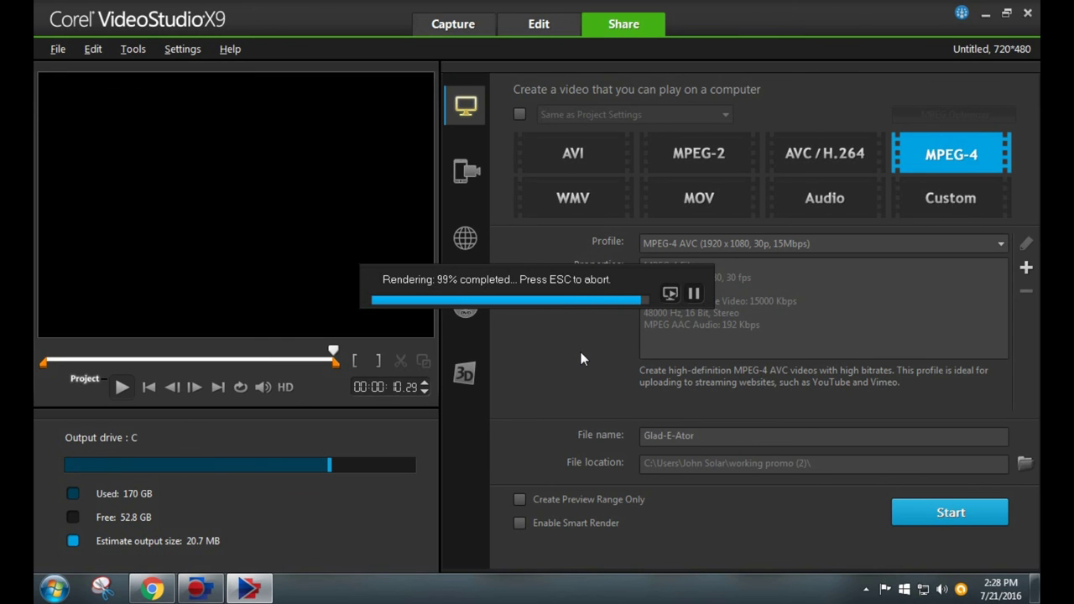
left_click(536, 308)
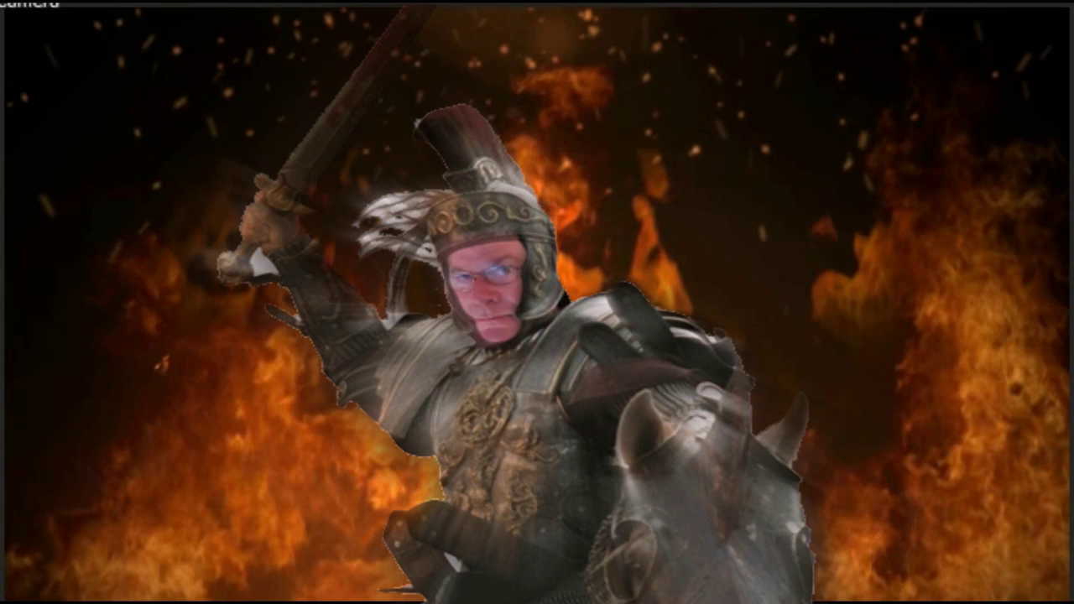